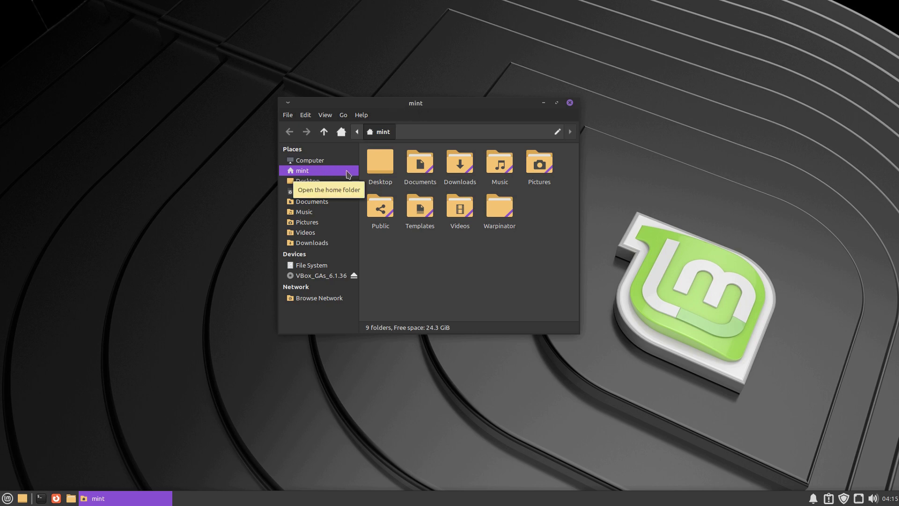
pyautogui.click(380, 210)
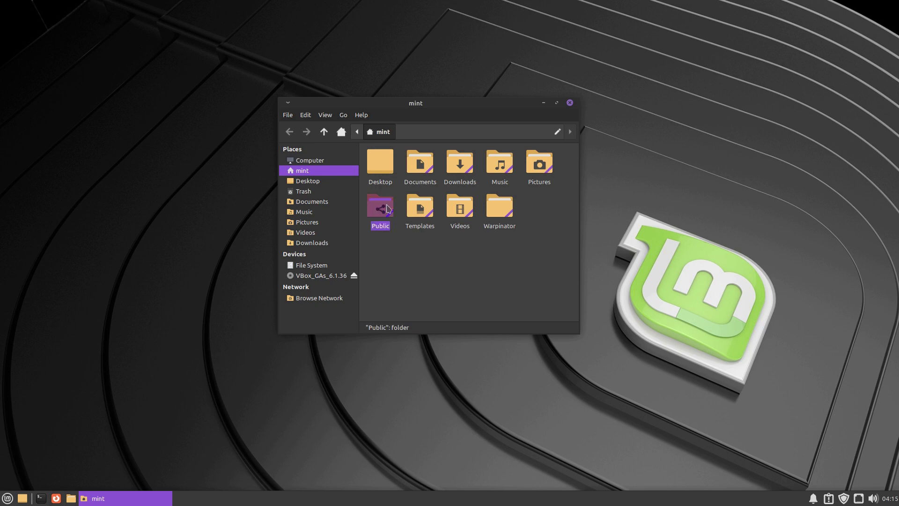
pyautogui.click(425, 209)
pyautogui.click(426, 168)
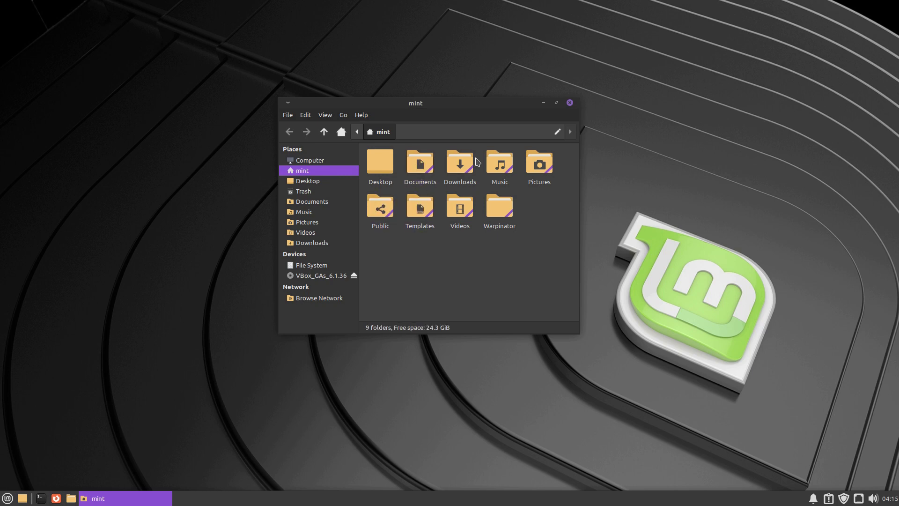
pyautogui.click(500, 163)
pyautogui.click(566, 165)
pyautogui.click(539, 163)
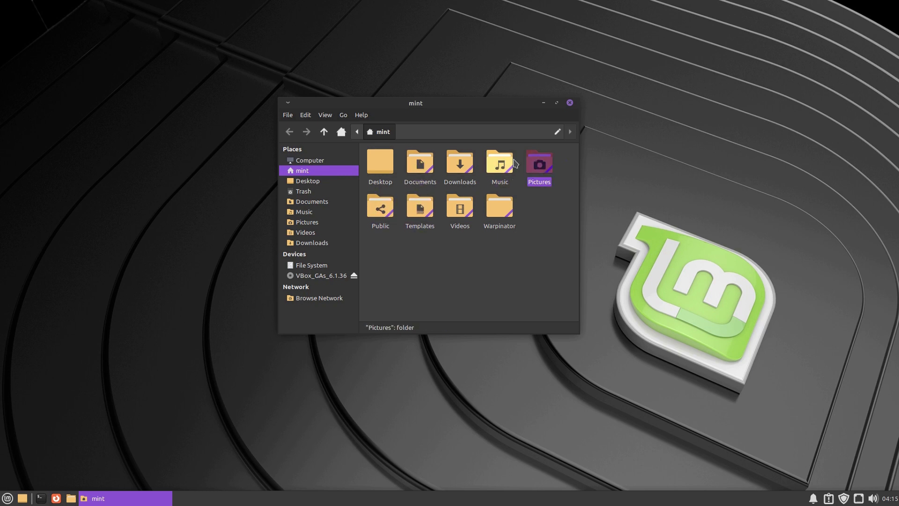
pyautogui.click(499, 163)
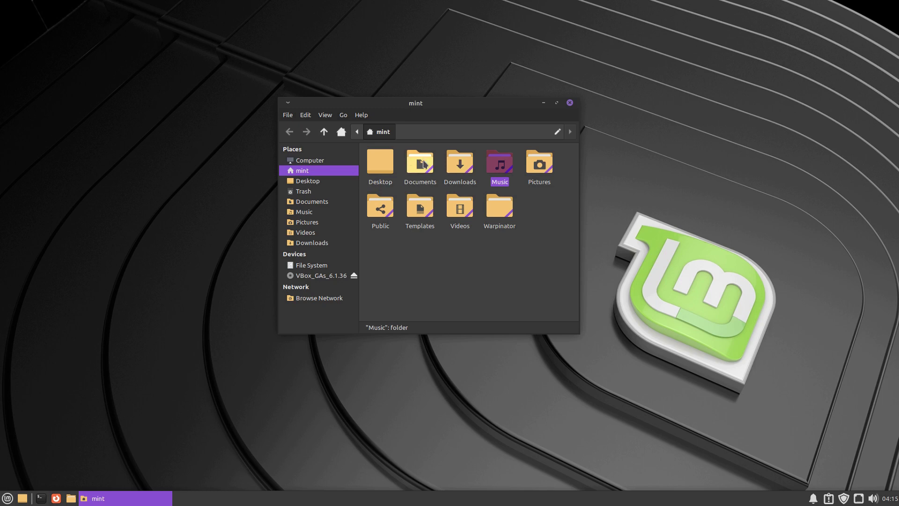
# - Open the Documents folder from the home folder
pyautogui.click(424, 164)
pyautogui.doubleClick(424, 164)
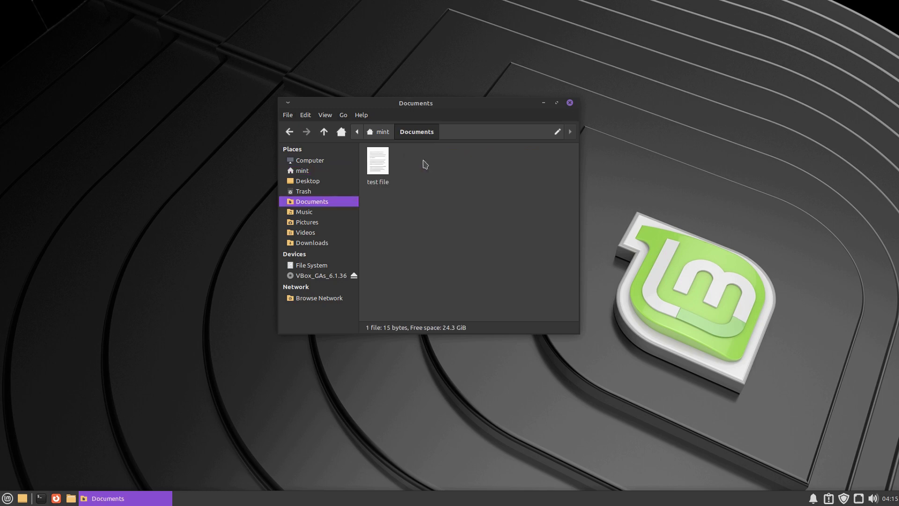
pyautogui.click(380, 166)
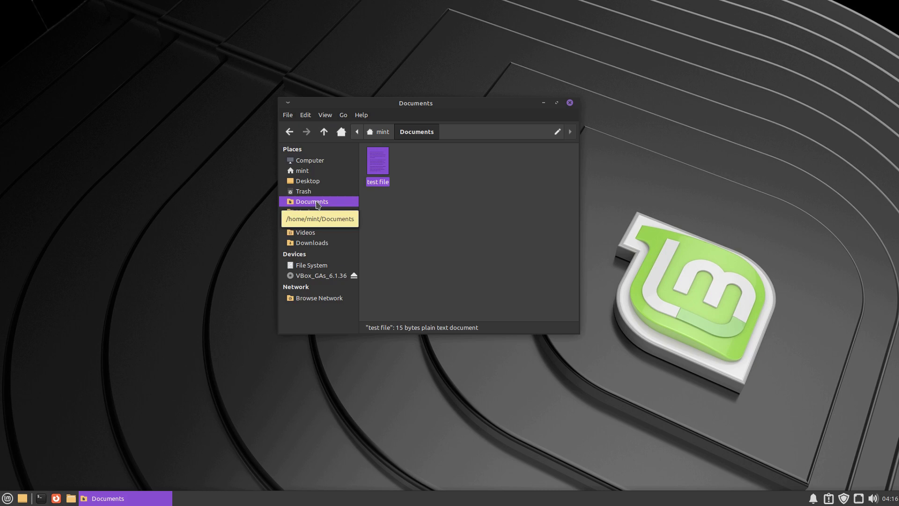
pyautogui.click(431, 194)
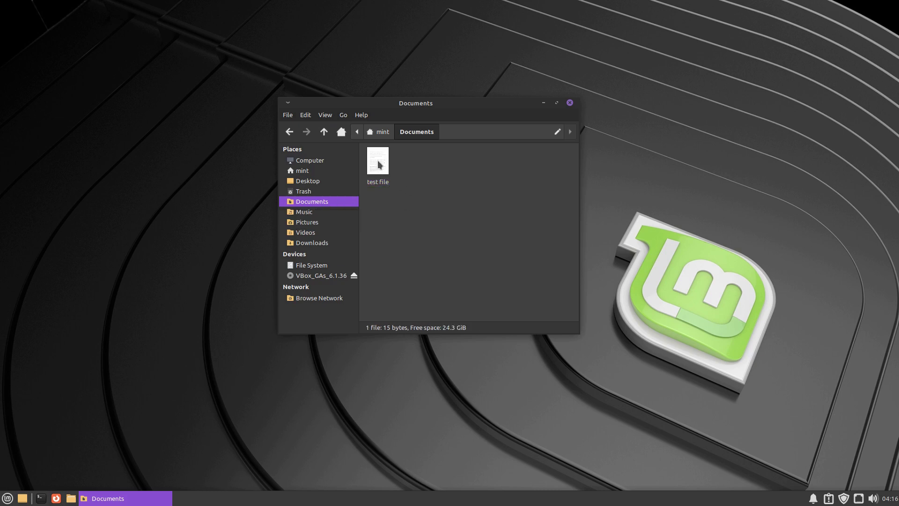
# - Open the test file in the text editor and place the editor and file manager windows side by side
pyautogui.click(379, 165)
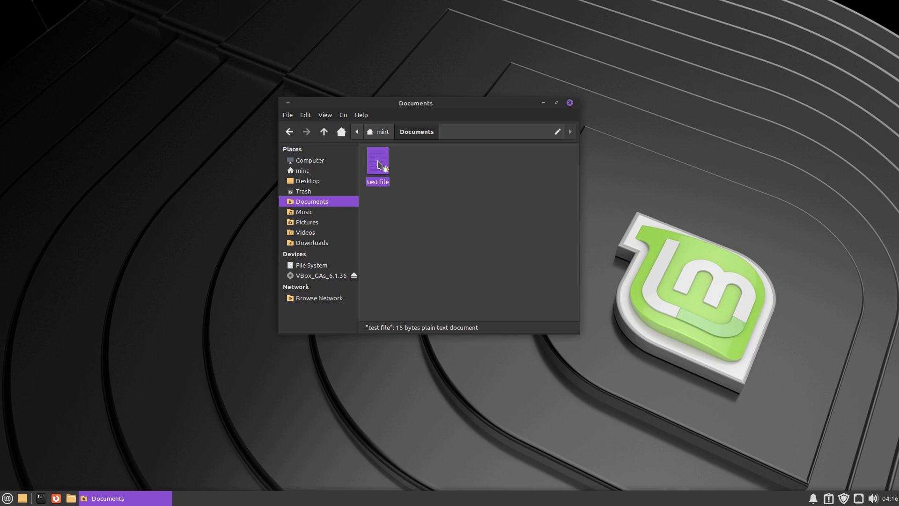
pyautogui.doubleClick(379, 164)
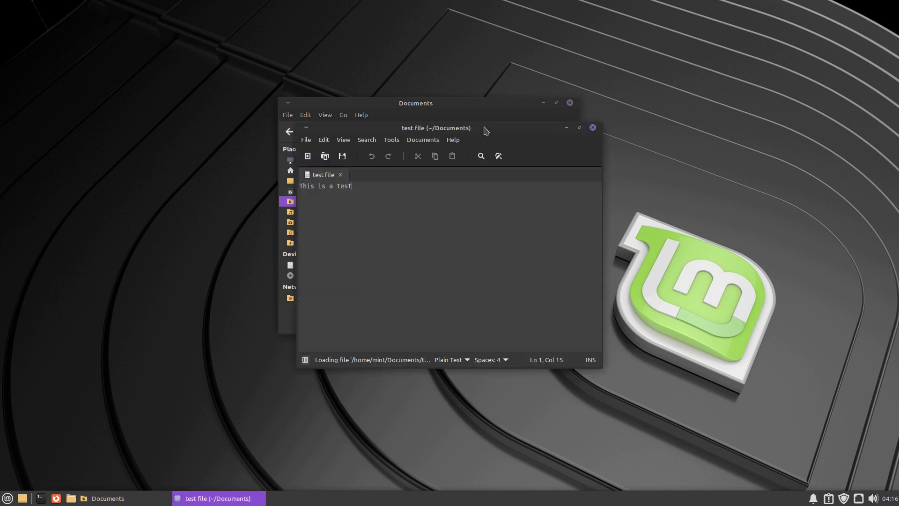
pyautogui.moveTo(484, 130); pyautogui.dragTo(700, 88)
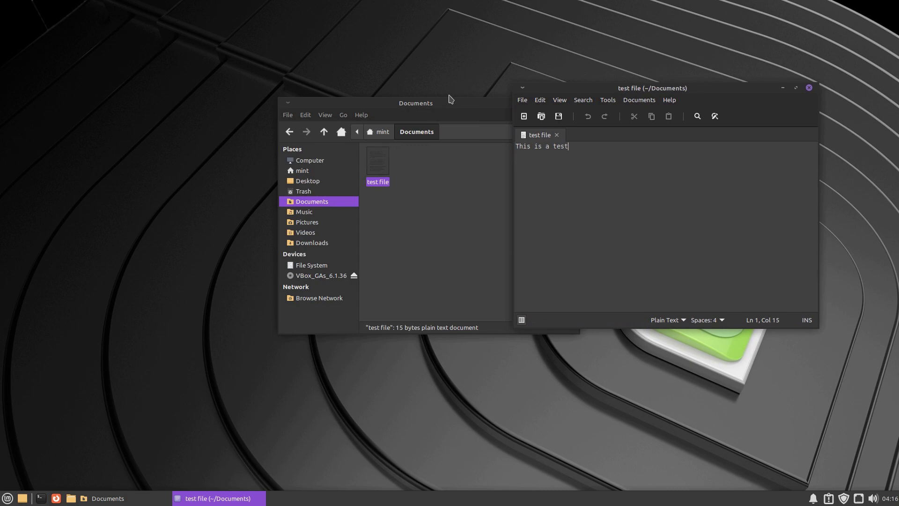
pyautogui.moveTo(466, 100); pyautogui.dragTo(337, 80)
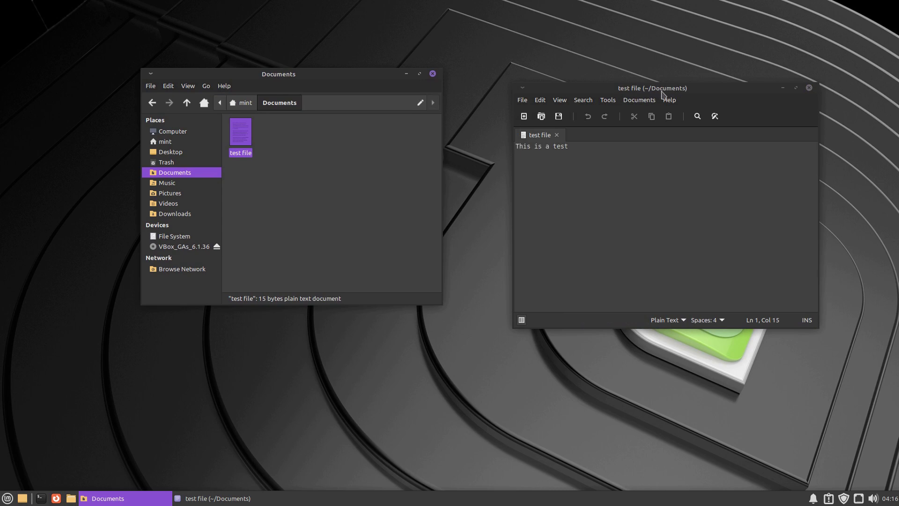
# - Close the text editor and move the Documents window back toward the middle of the desktop
pyautogui.click(810, 87)
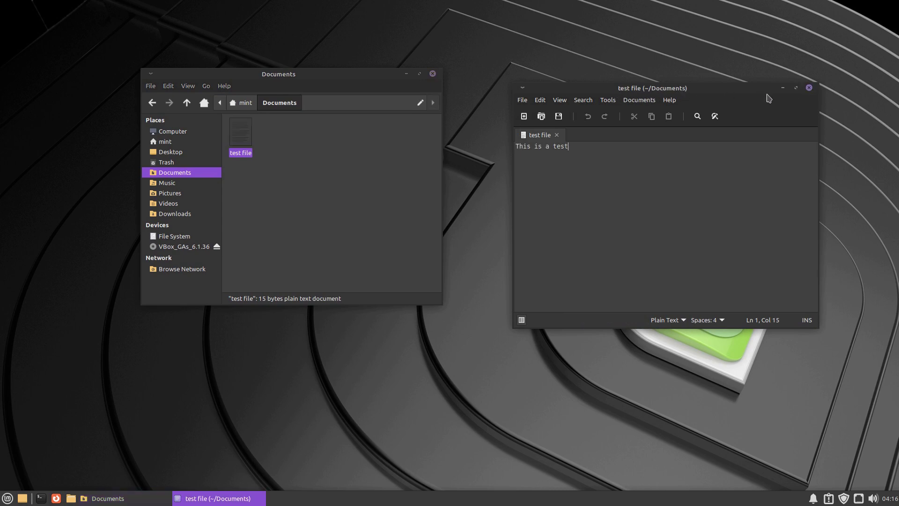
pyautogui.moveTo(318, 74); pyautogui.dragTo(485, 70)
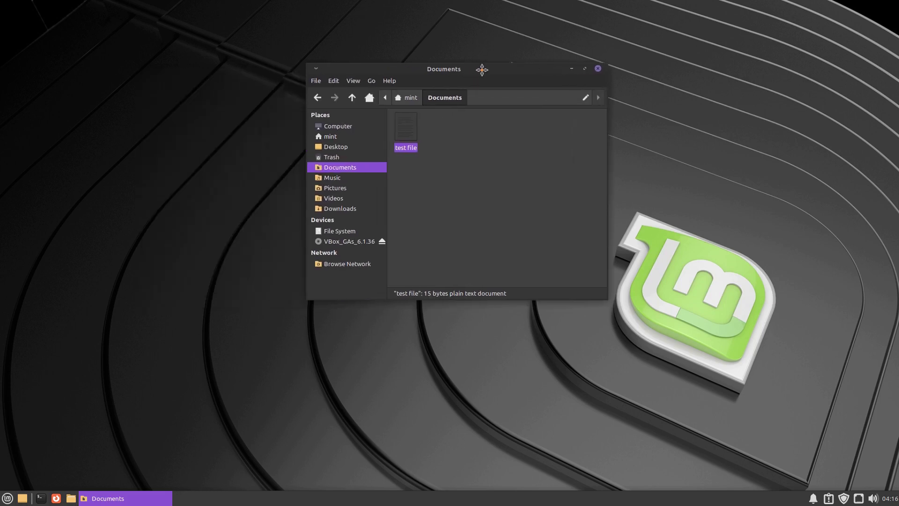
pyautogui.click(451, 141)
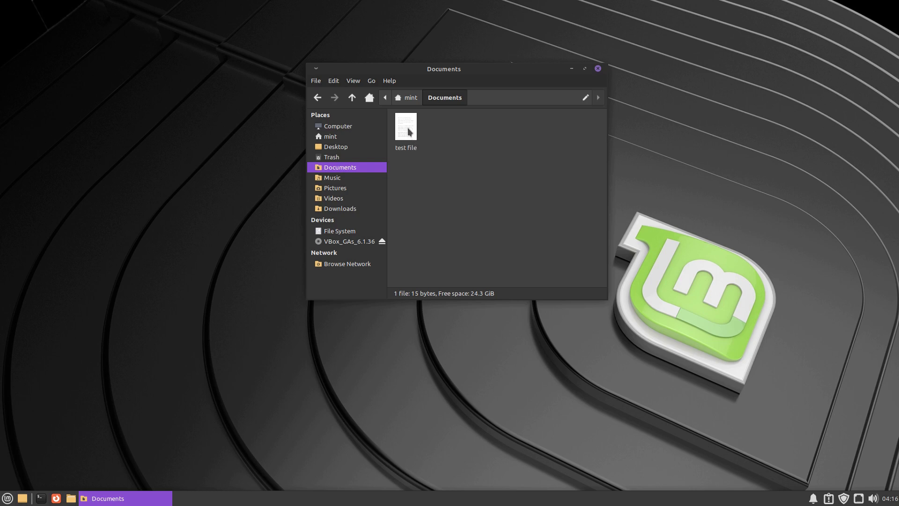
# - Copy the test file in the Documents folder to the clipboard
pyautogui.click(408, 129)
pyautogui.rightClick(408, 129)
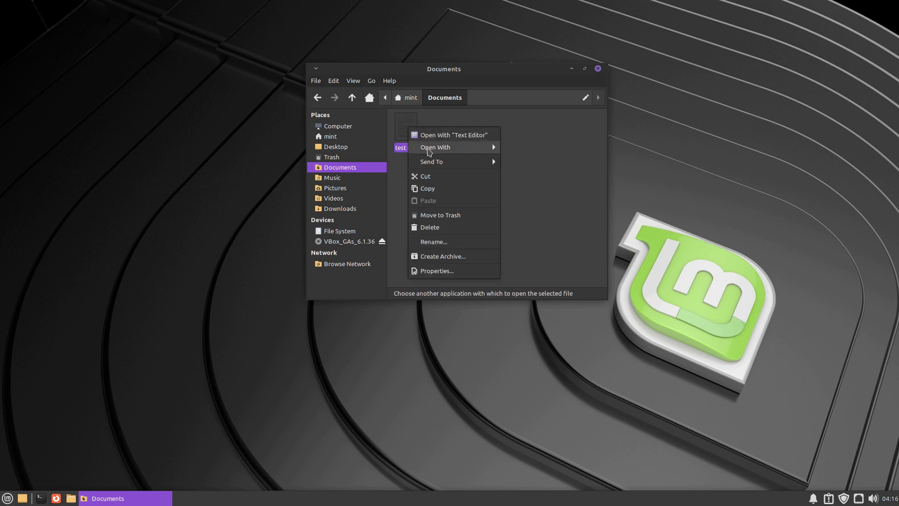
pyautogui.click(538, 153)
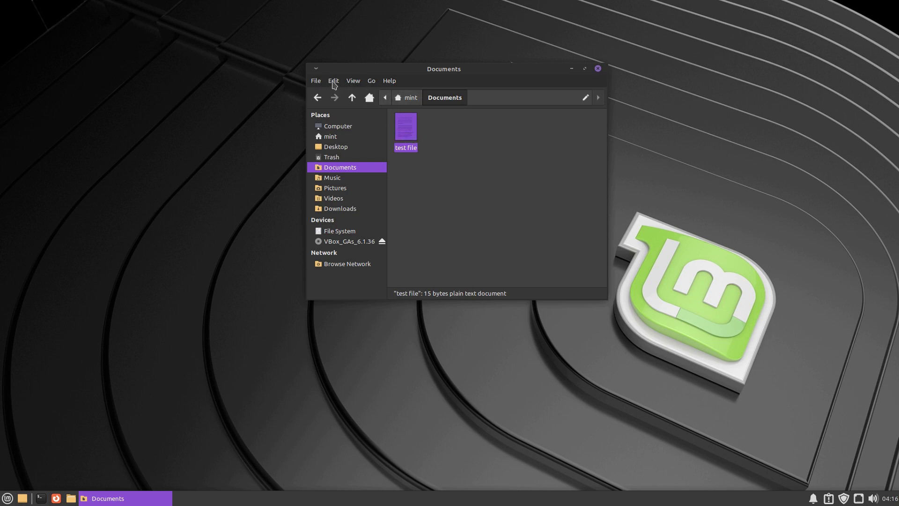
pyautogui.click(333, 82)
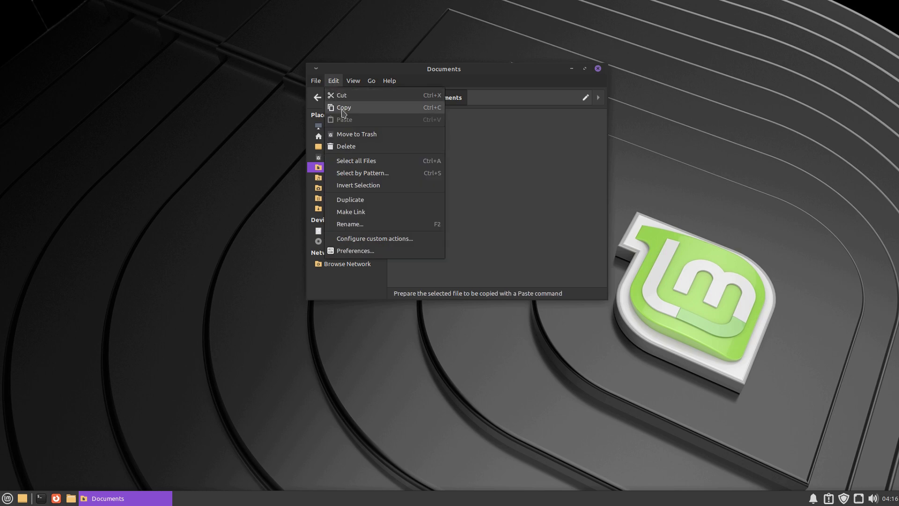
pyautogui.click(341, 110)
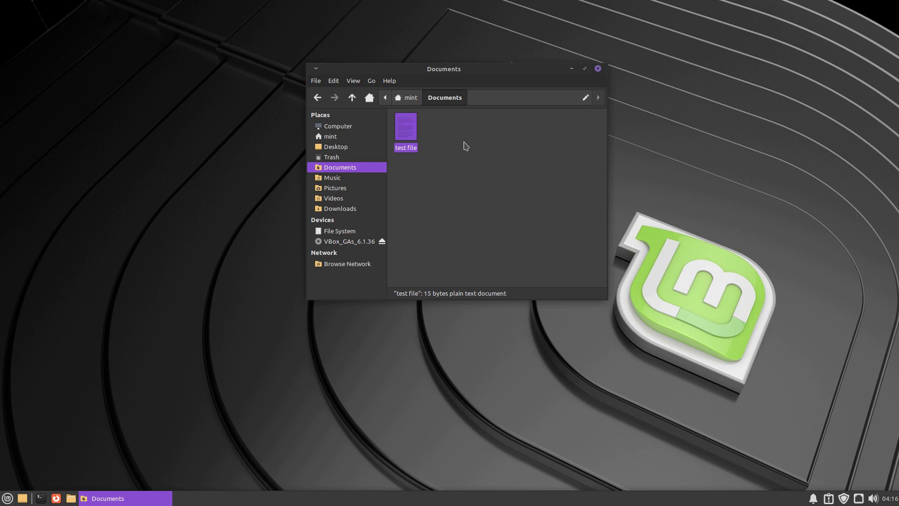
pyautogui.click(466, 147)
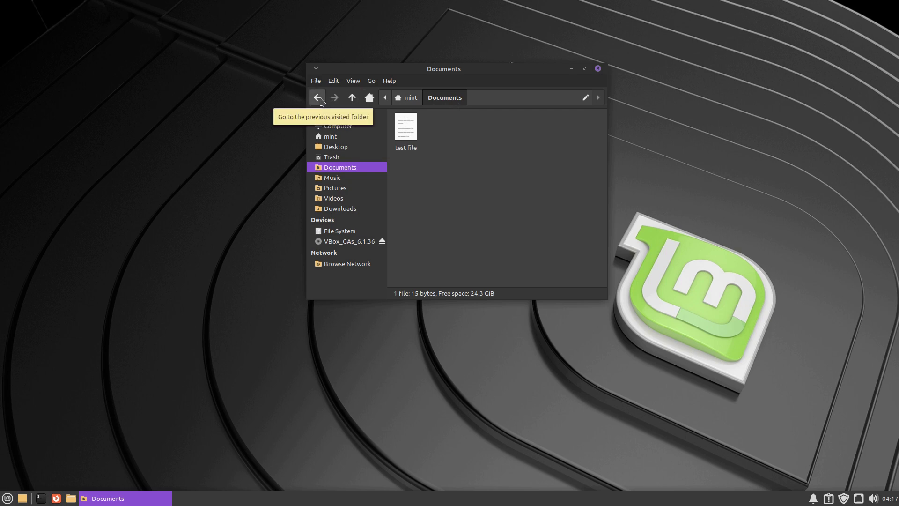
# - Go back to the home folder and paste the copied test file there
pyautogui.click(318, 98)
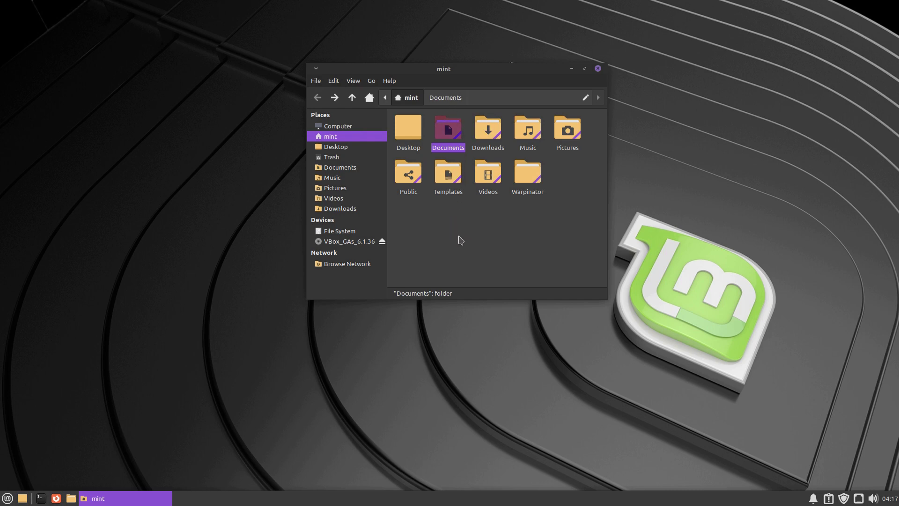
pyautogui.rightClick(442, 217)
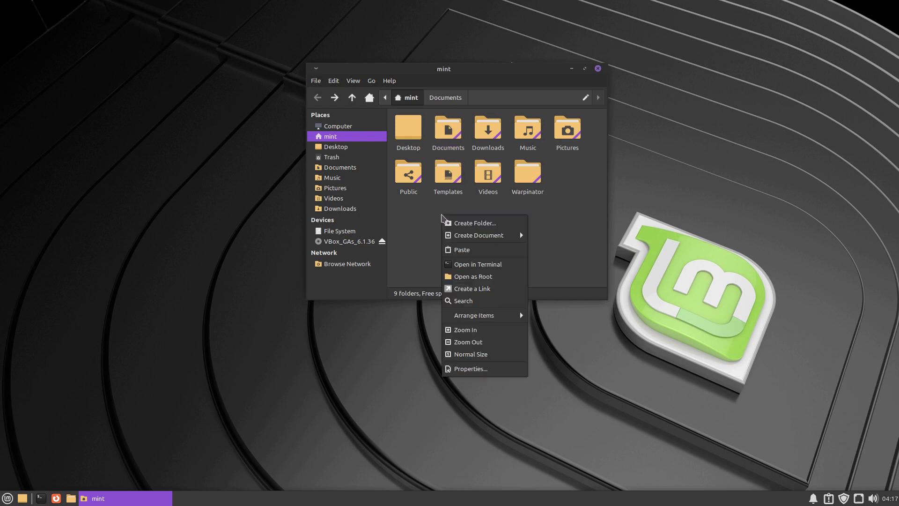
pyautogui.click(462, 250)
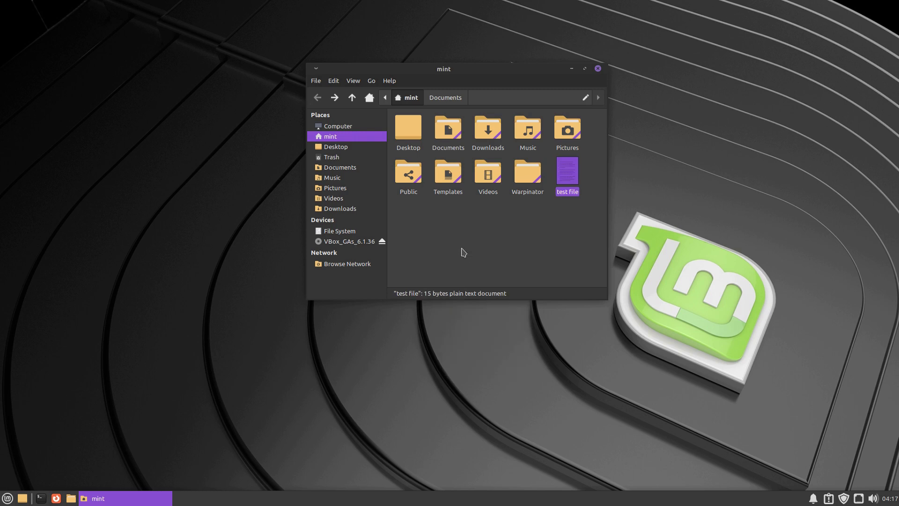
pyautogui.click(462, 253)
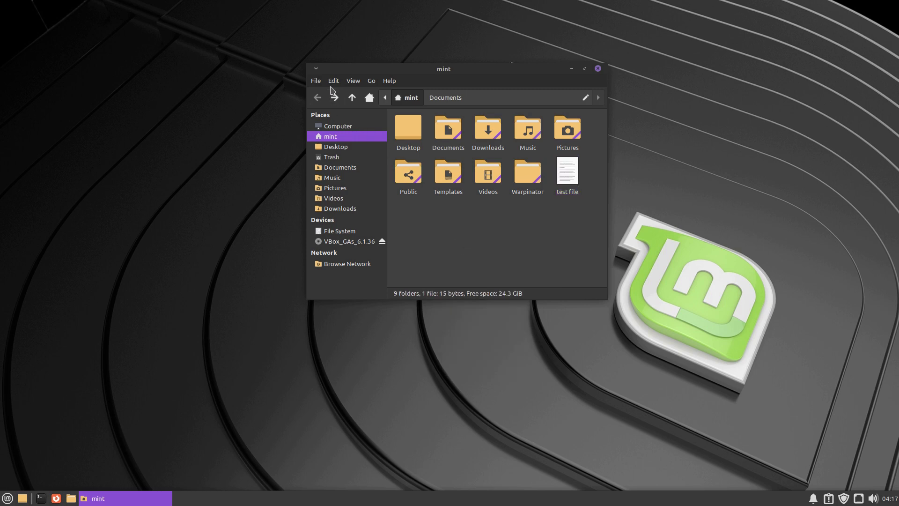
pyautogui.click(332, 83)
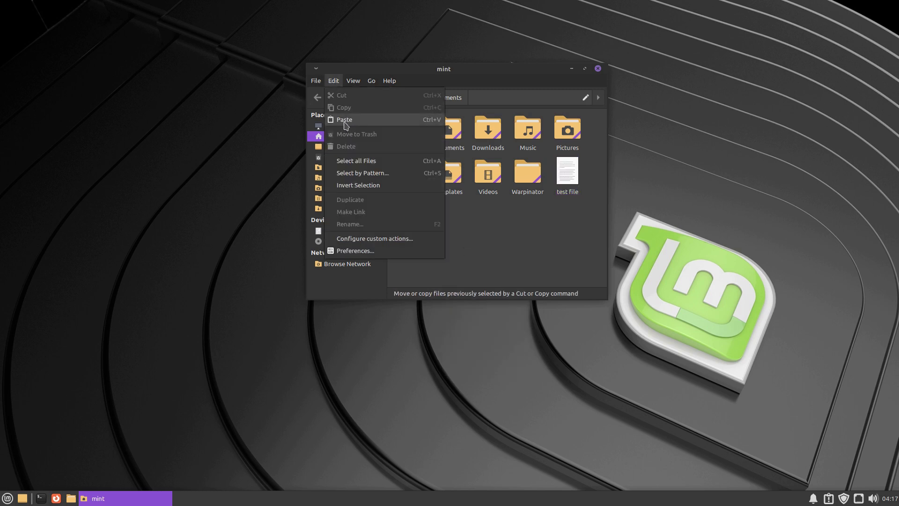
pyautogui.click(506, 237)
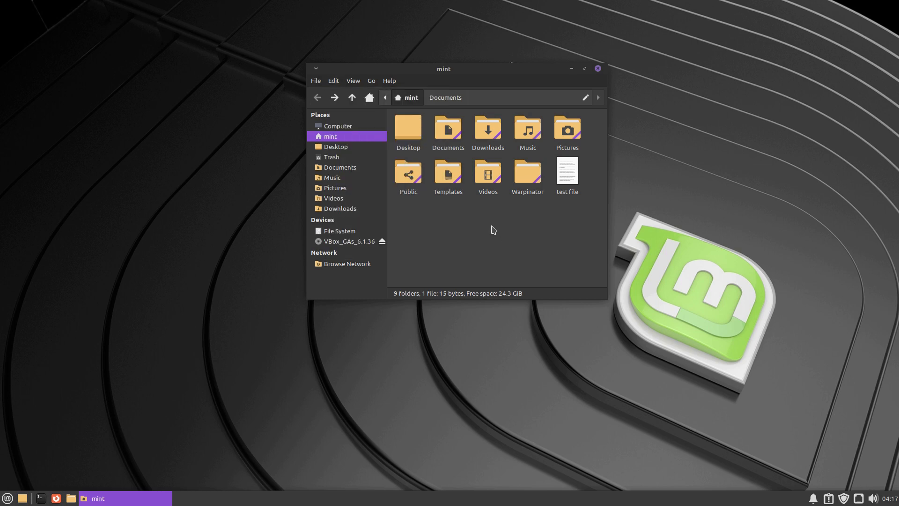
pyautogui.rightClick(566, 173)
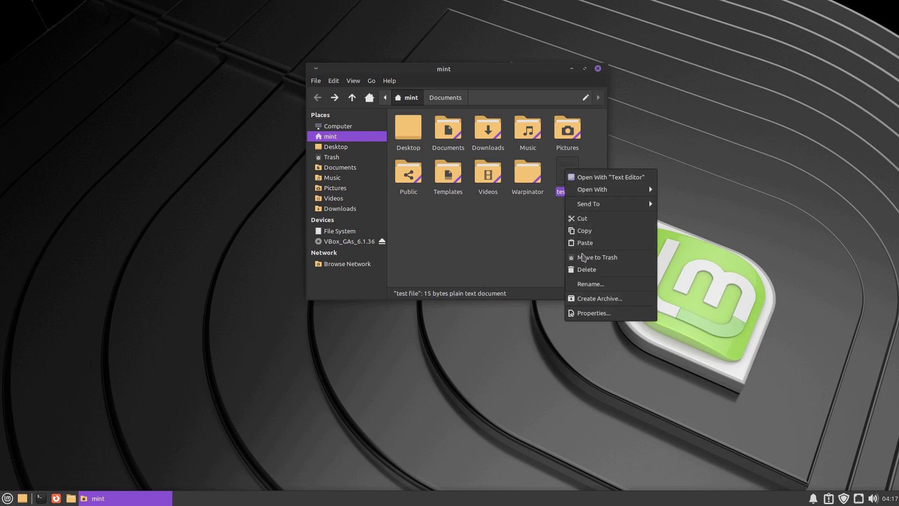
pyautogui.click(523, 265)
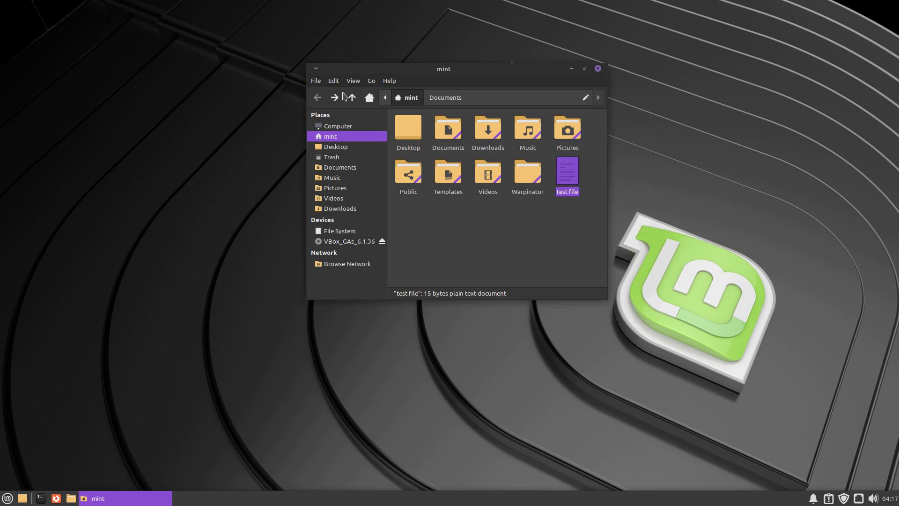
pyautogui.click(334, 81)
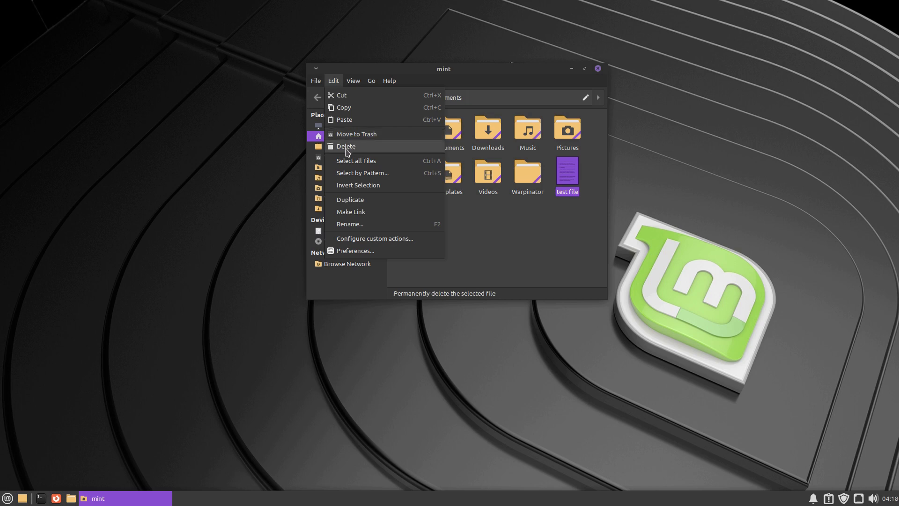
pyautogui.click(539, 234)
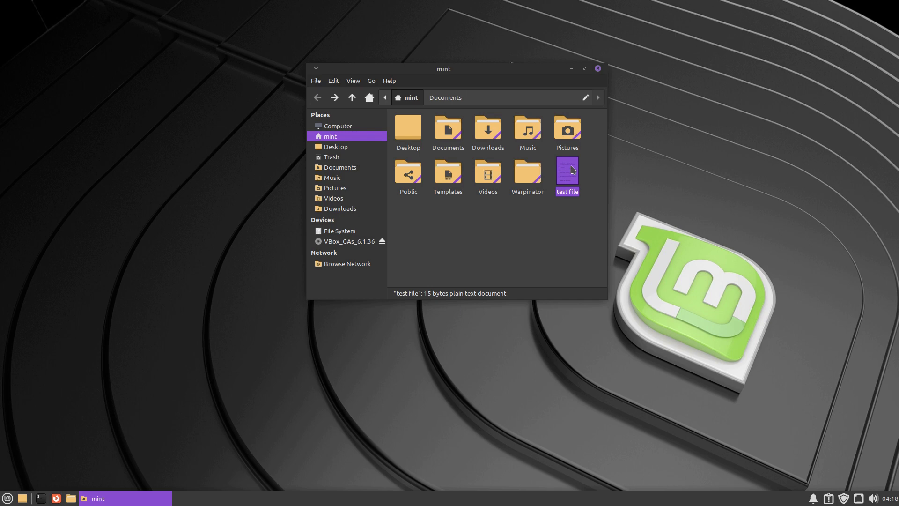
# - Move the test file from the home folder into the Warpinator folder and open that folder
pyautogui.moveTo(572, 170); pyautogui.dragTo(527, 177)
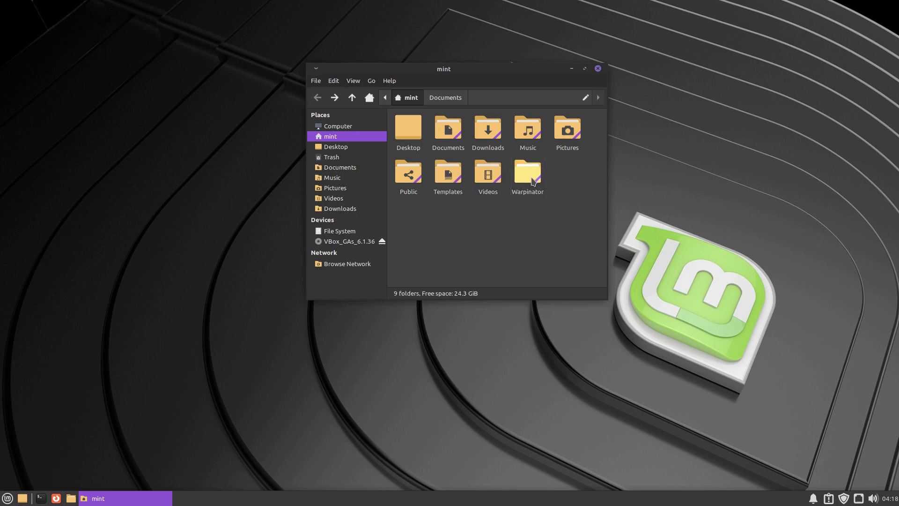
pyautogui.doubleClick(526, 175)
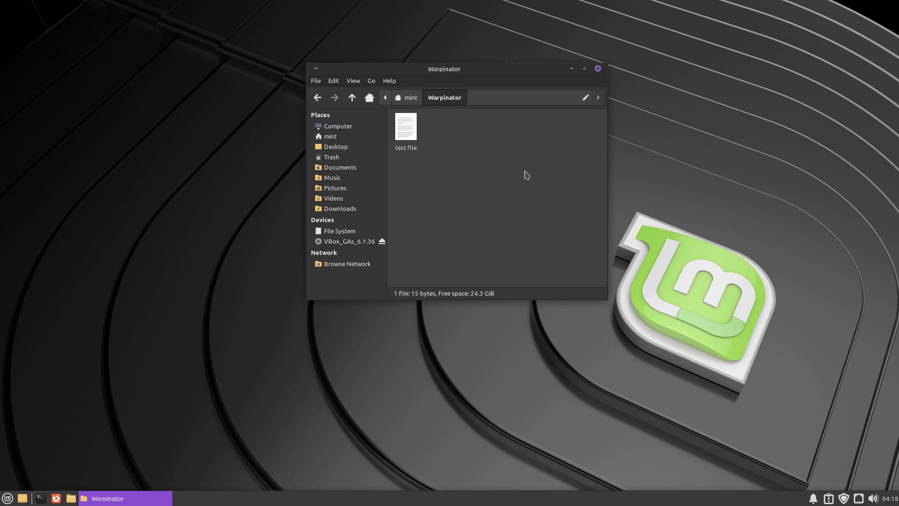
pyautogui.click(410, 131)
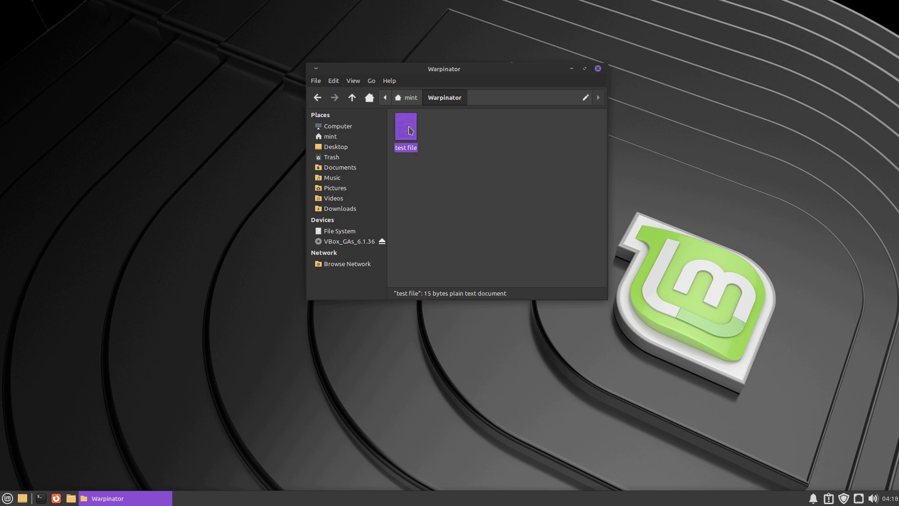
# - Check the Documents folder for the original test file and return to the home folder
pyautogui.click(413, 101)
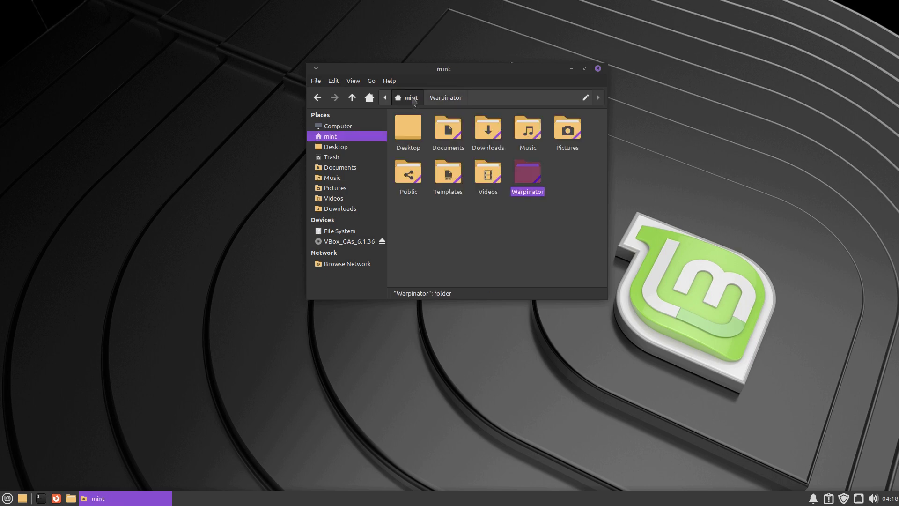
pyautogui.doubleClick(451, 129)
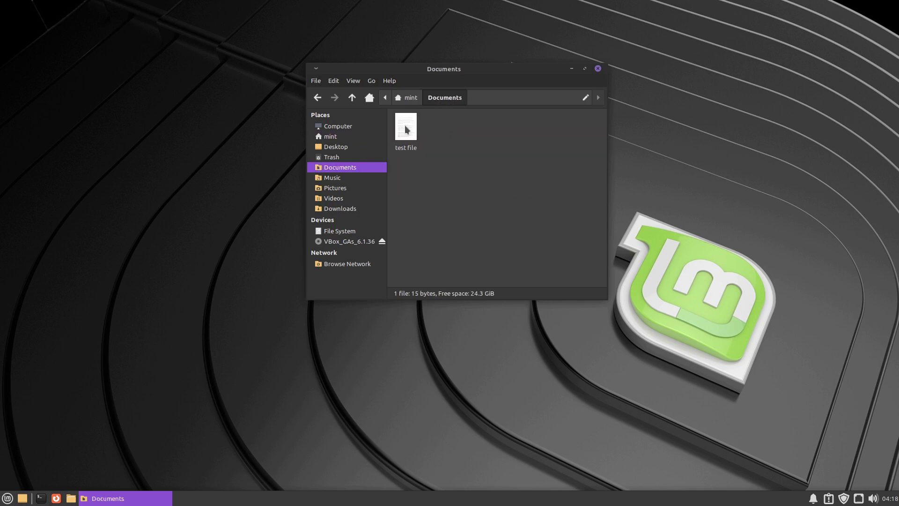
pyautogui.click(369, 97)
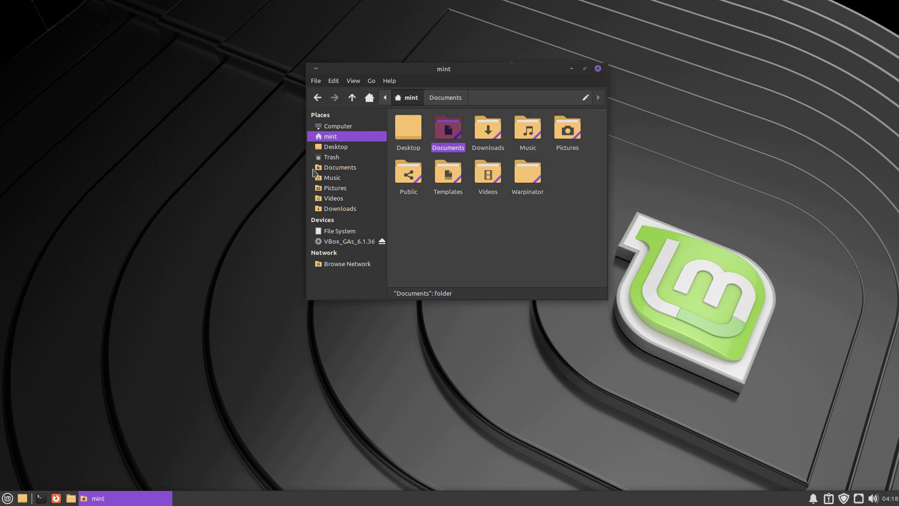
# - Paste the copied test file into the Videos folder
pyautogui.click(344, 170)
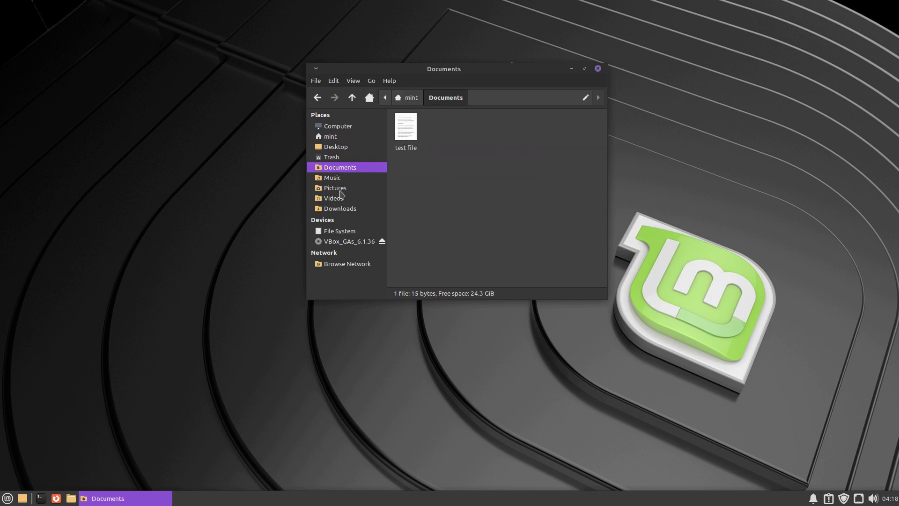
pyautogui.click(341, 199)
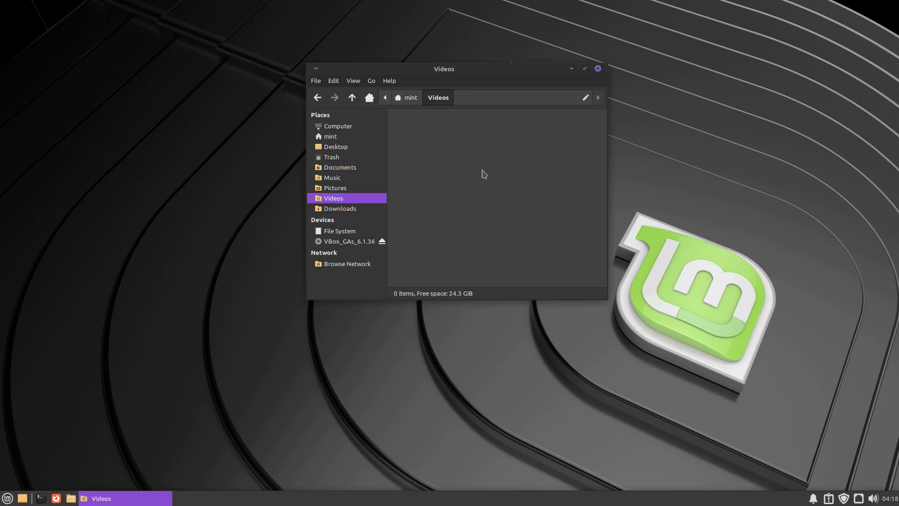
pyautogui.rightClick(441, 151)
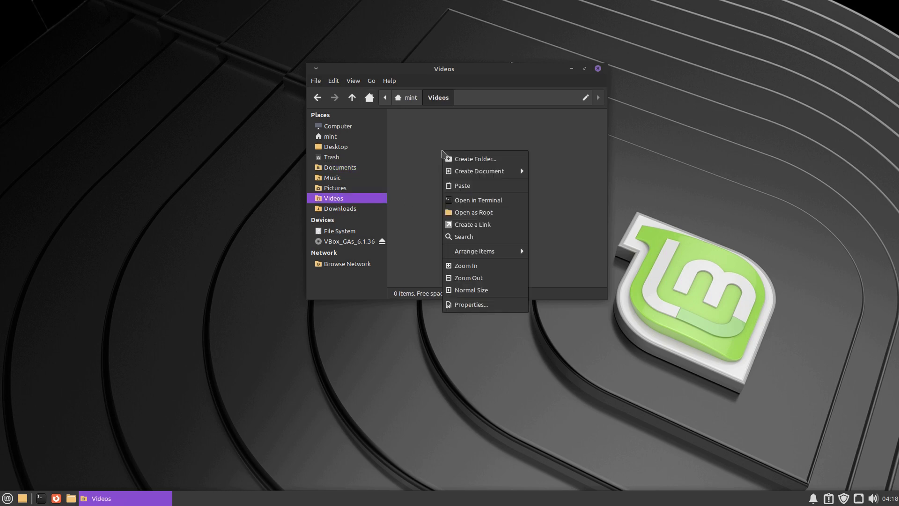
pyautogui.click(463, 186)
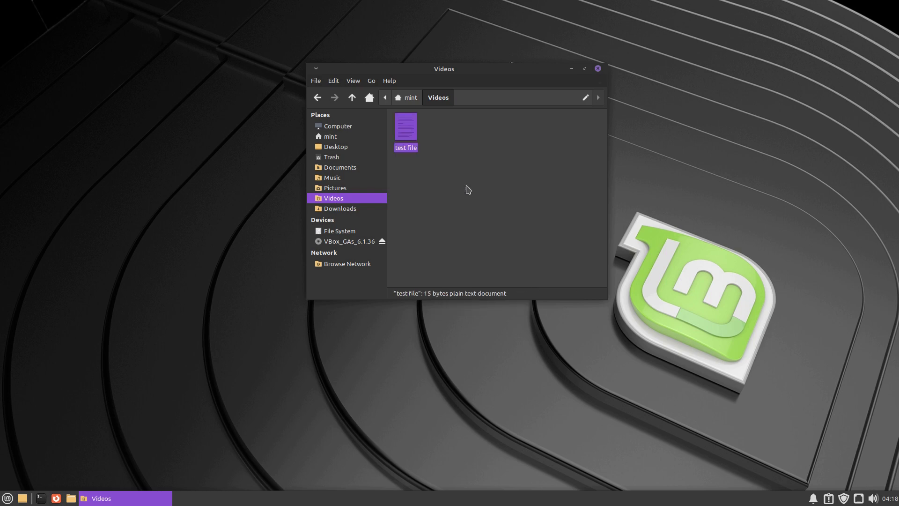
pyautogui.click(465, 157)
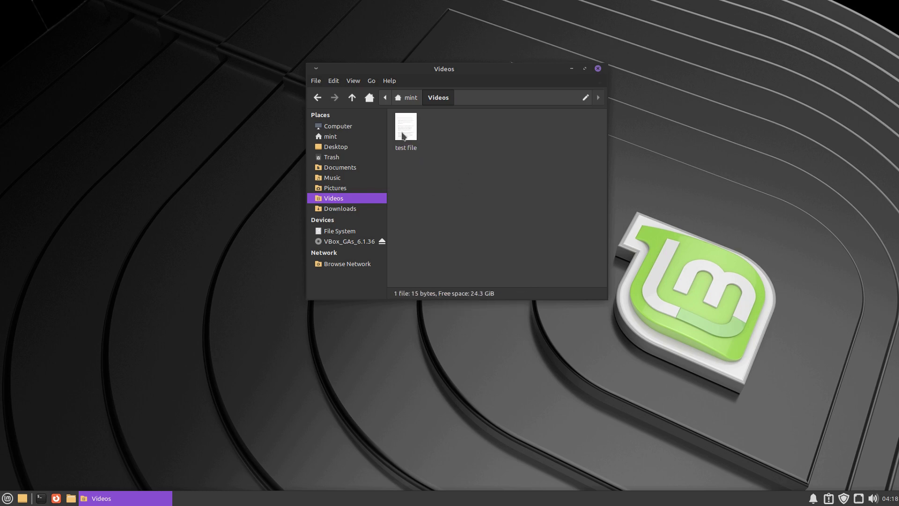
# - Delete the test file from the Videos folder and open the Trash to check for it
pyautogui.click(401, 133)
pyautogui.press('Delete')
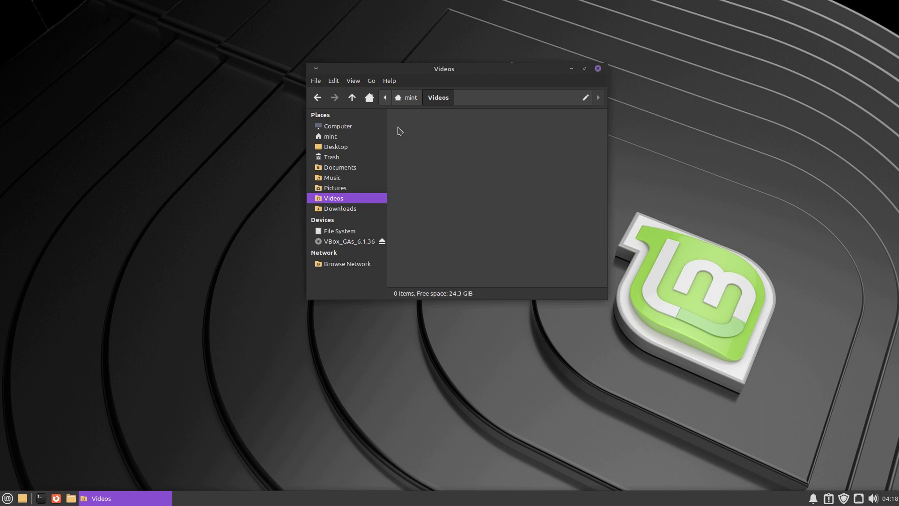
pyautogui.click(327, 159)
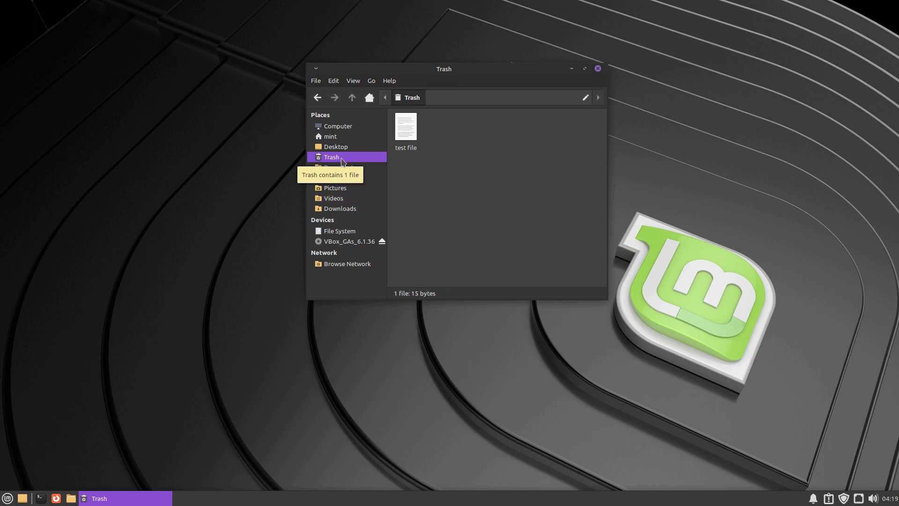
# - Move the test file from the Warpinator folder in the home folder to the Trash and open the Trash
pyautogui.click(337, 170)
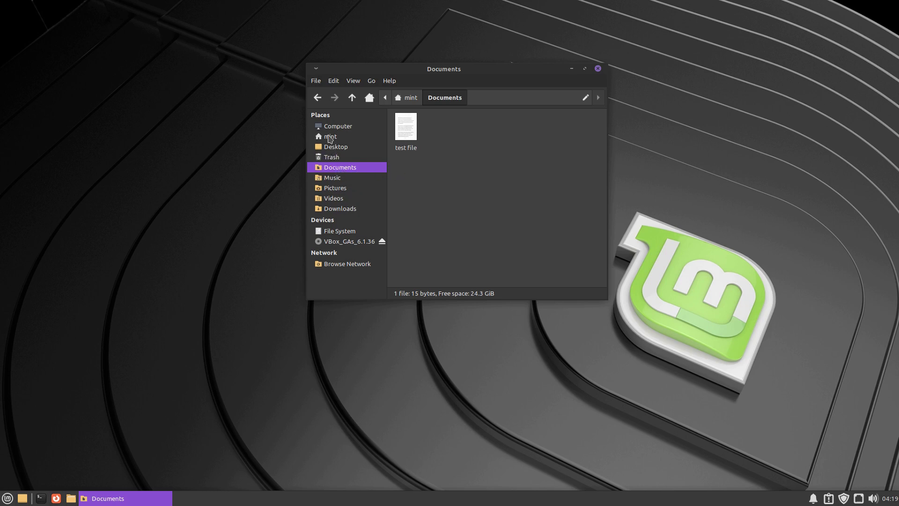
pyautogui.click(331, 137)
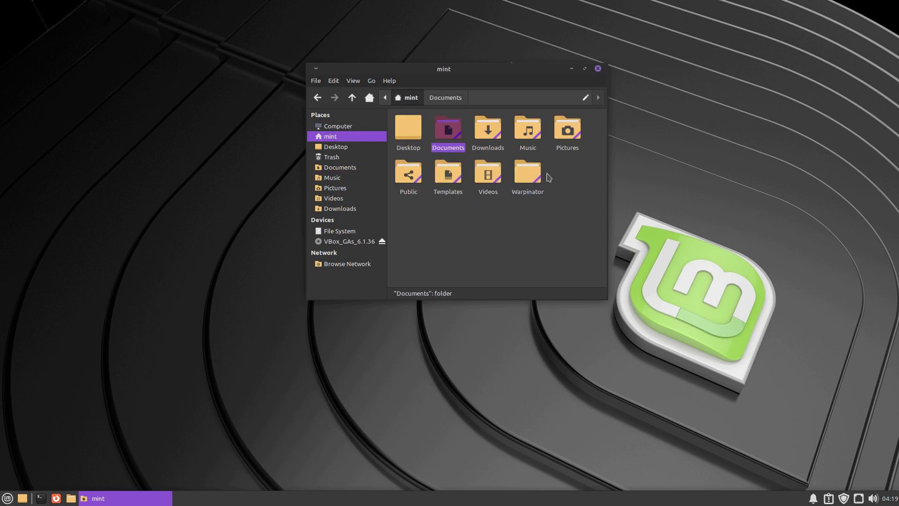
pyautogui.doubleClick(529, 175)
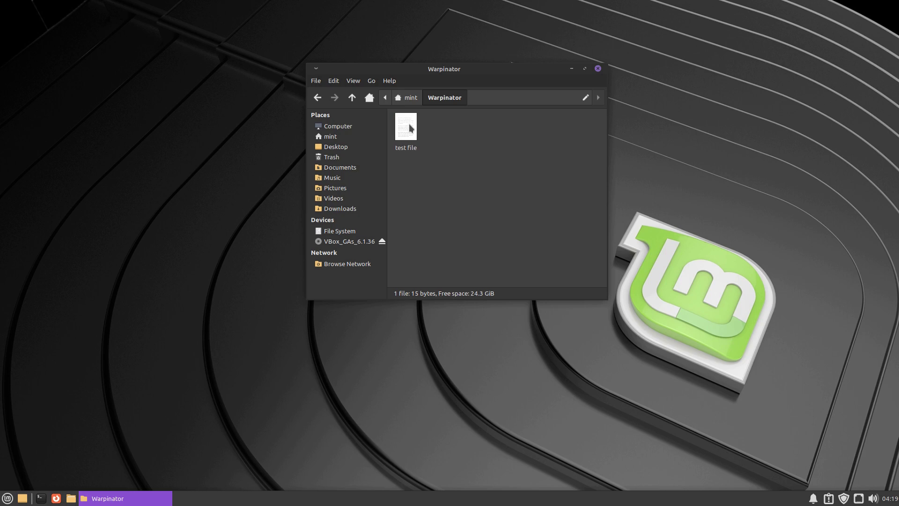
pyautogui.click(410, 127)
pyautogui.moveTo(410, 128); pyautogui.dragTo(342, 159)
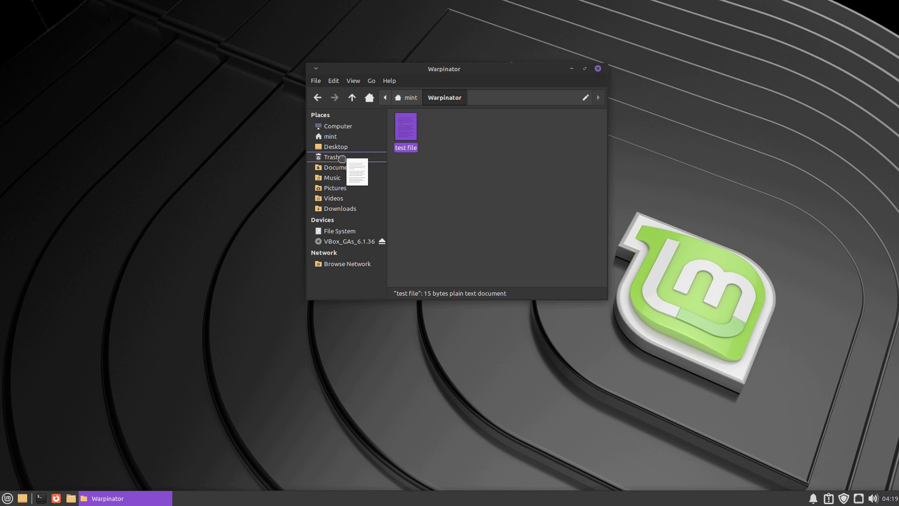
pyautogui.moveTo(342, 158); pyautogui.dragTo(342, 159)
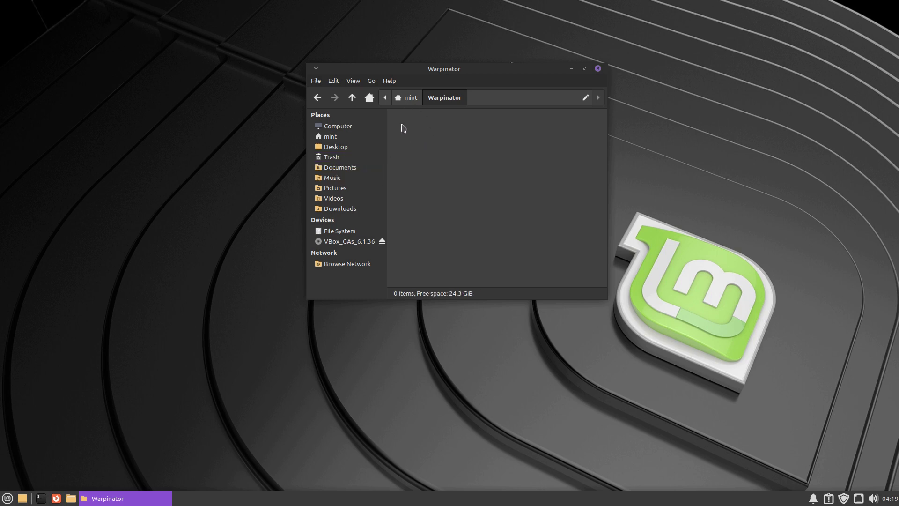
pyautogui.click(334, 157)
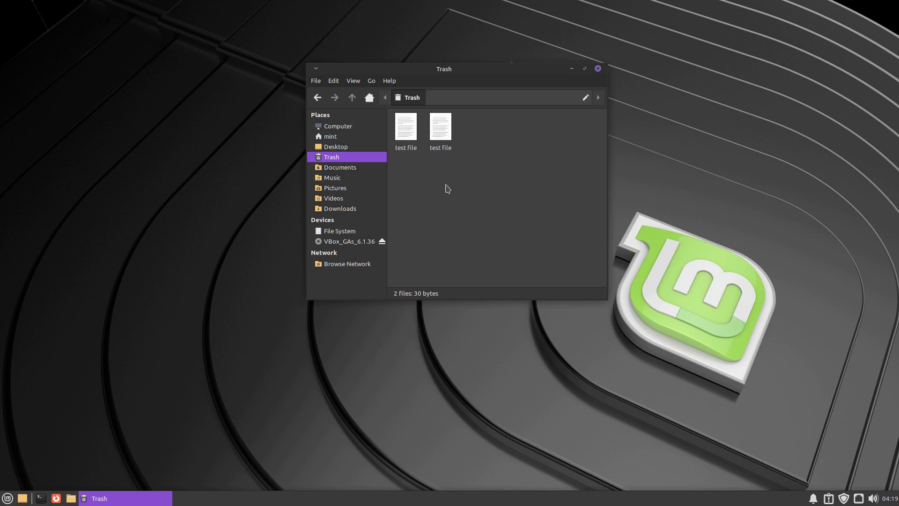
pyautogui.click(316, 81)
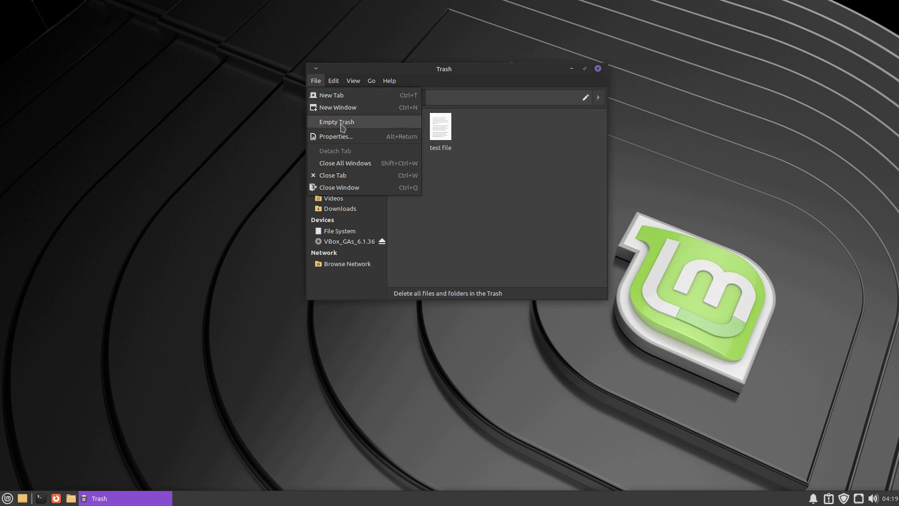
pyautogui.click(493, 165)
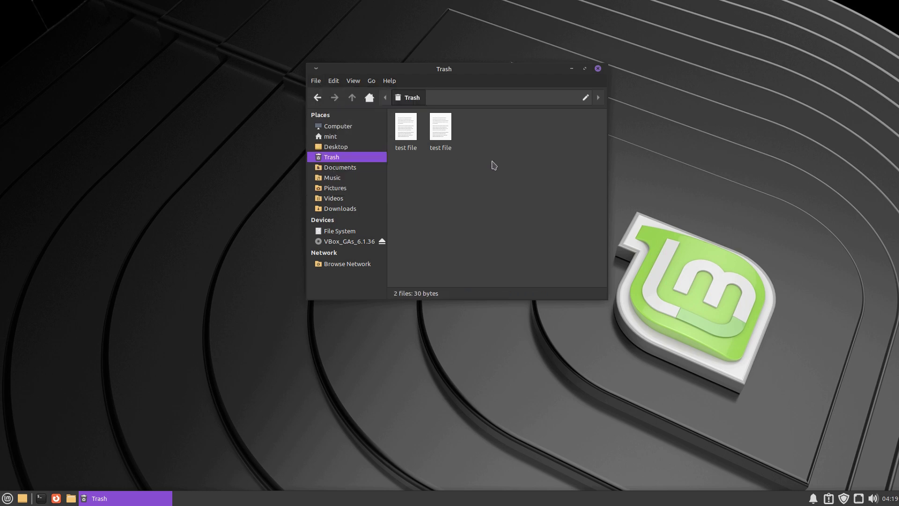
pyautogui.rightClick(335, 159)
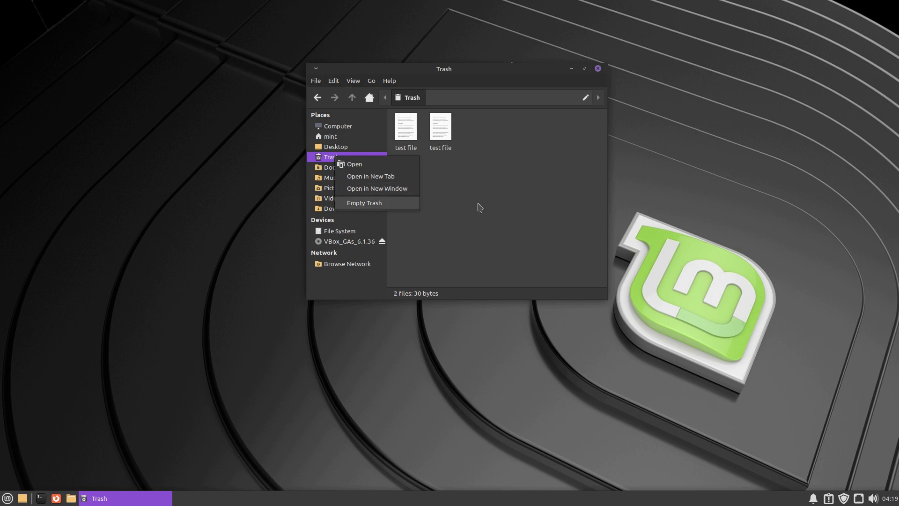
pyautogui.click(517, 196)
# - Permanently delete both test files from the Trash
pyautogui.moveTo(499, 201); pyautogui.dragTo(403, 131)
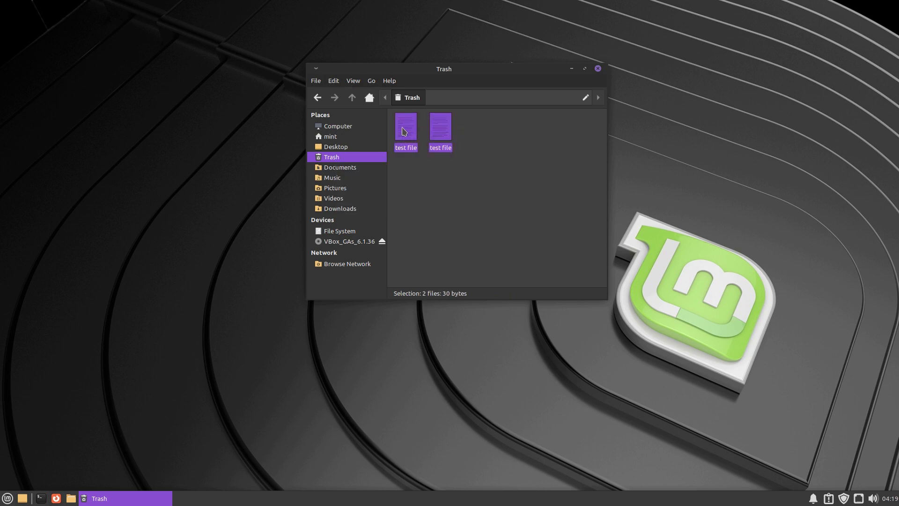
pyautogui.rightClick(406, 131)
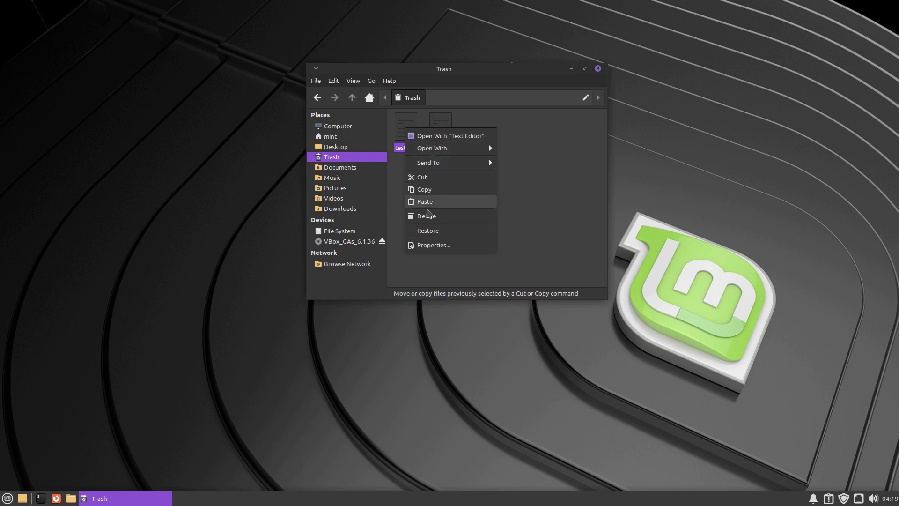
pyautogui.click(429, 217)
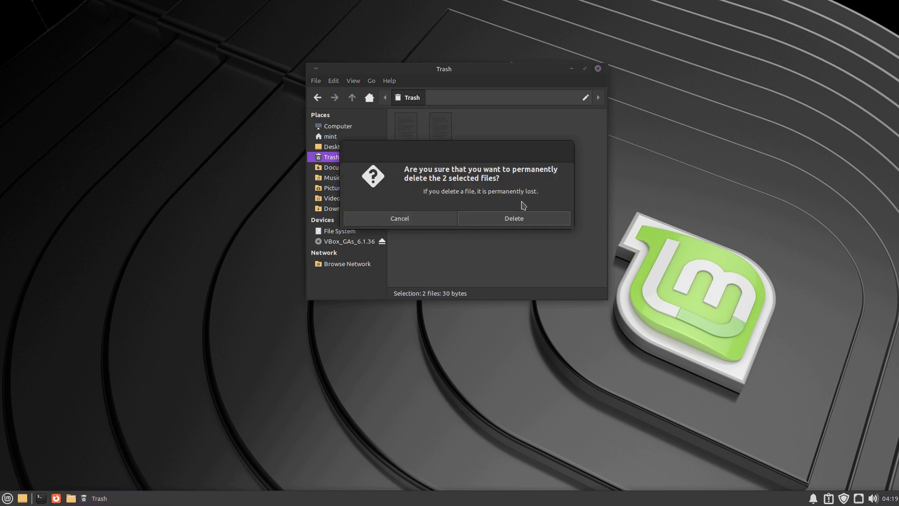
pyautogui.click(509, 222)
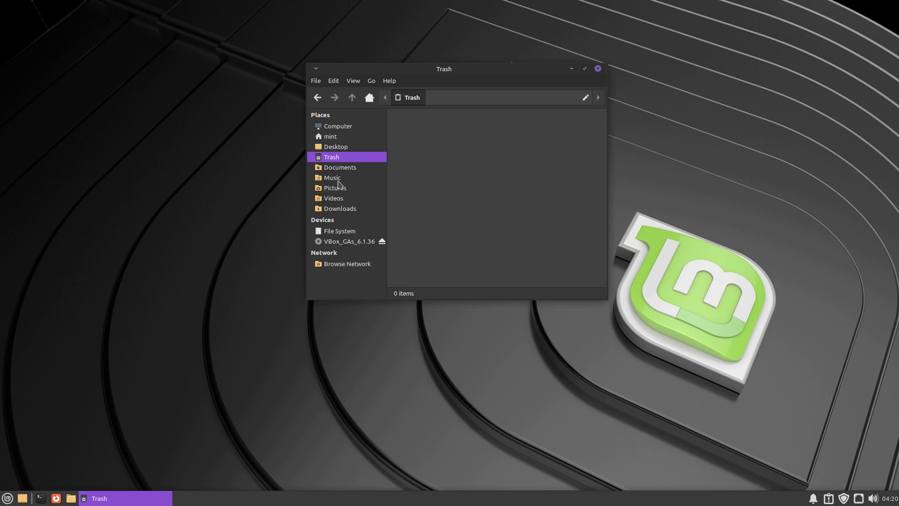
# - Browse the File System root down through home to the mint folder, view the network locations, and return to the mint home folder
pyautogui.click(337, 139)
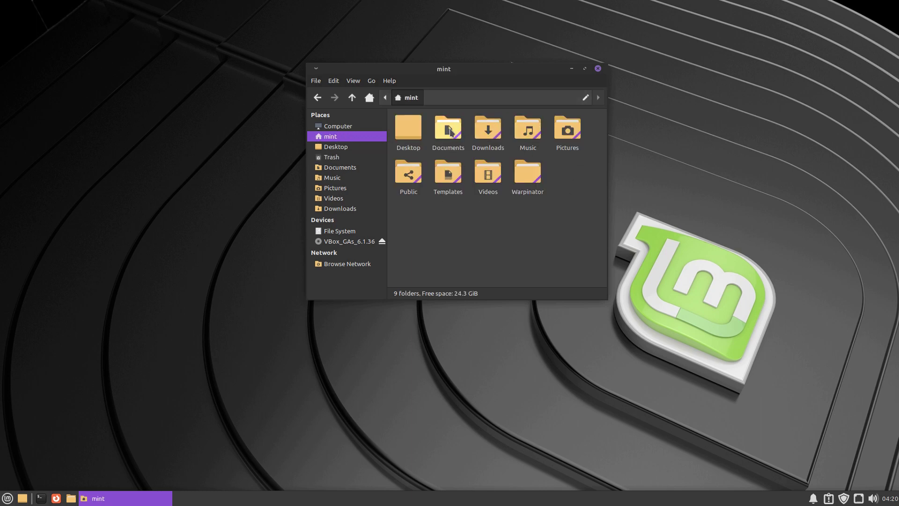
pyautogui.click(339, 233)
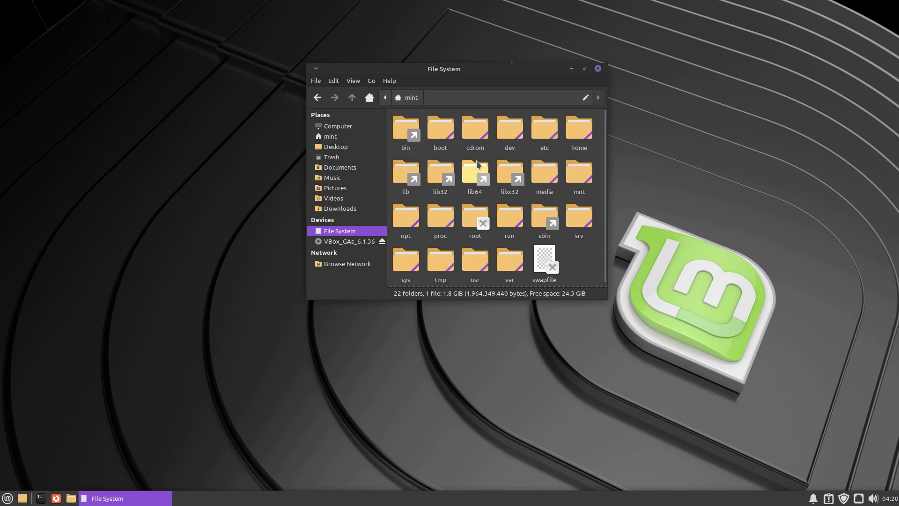
pyautogui.scroll(-1, 478, 164)
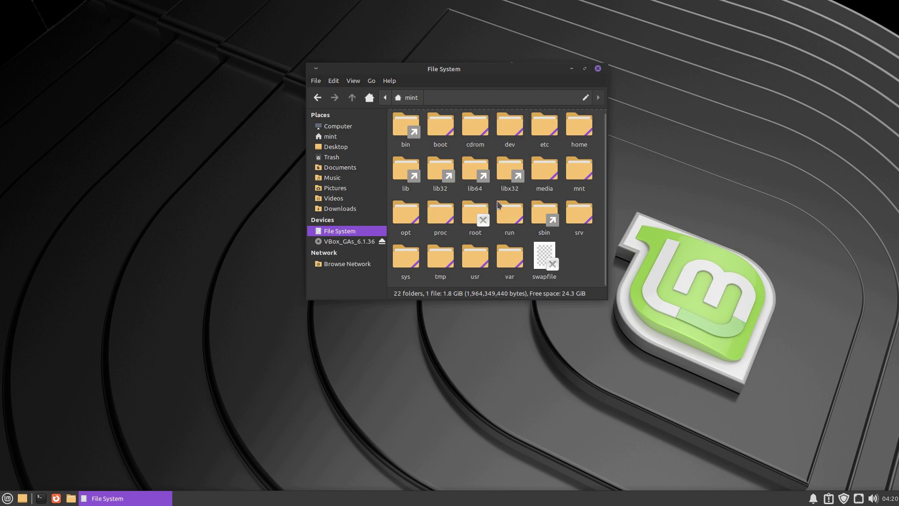
pyautogui.doubleClick(580, 131)
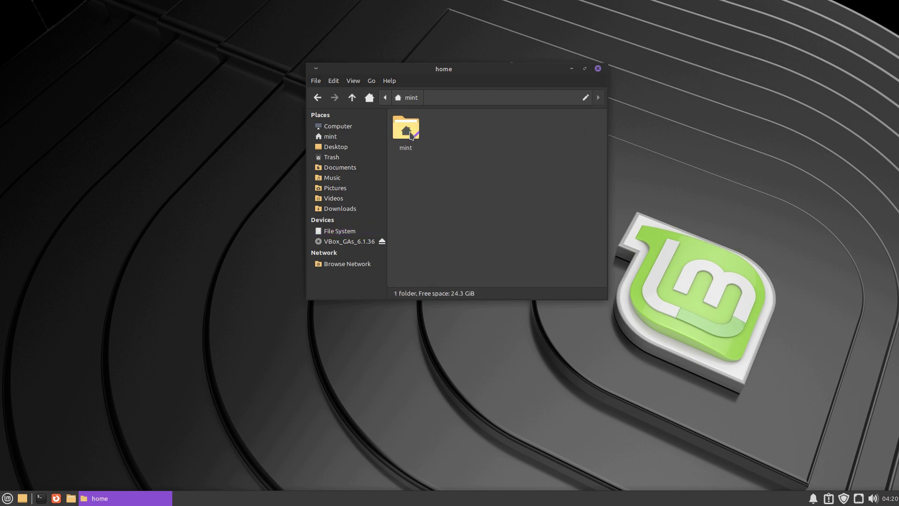
pyautogui.doubleClick(411, 136)
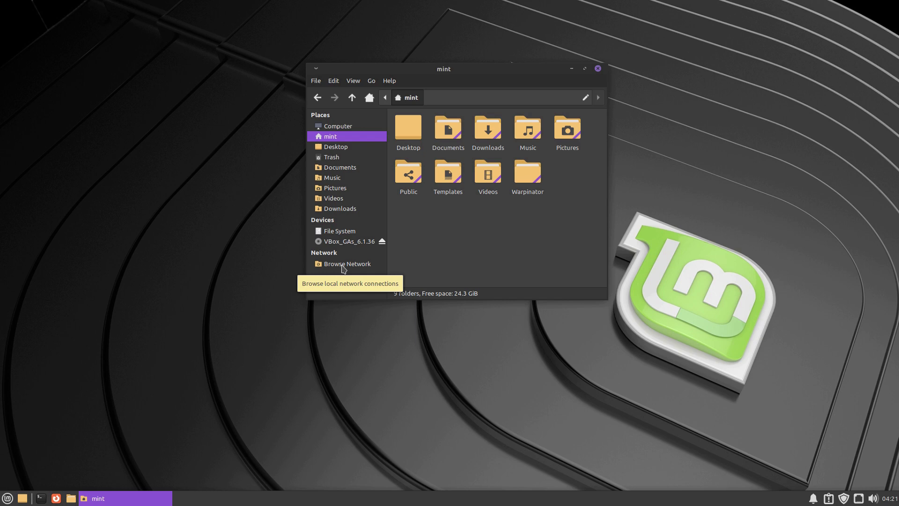
pyautogui.click(343, 266)
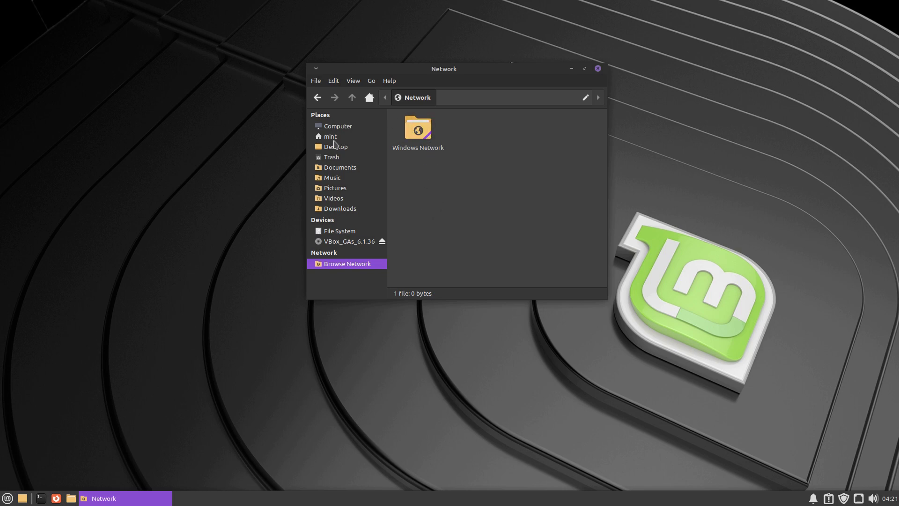
pyautogui.click(333, 137)
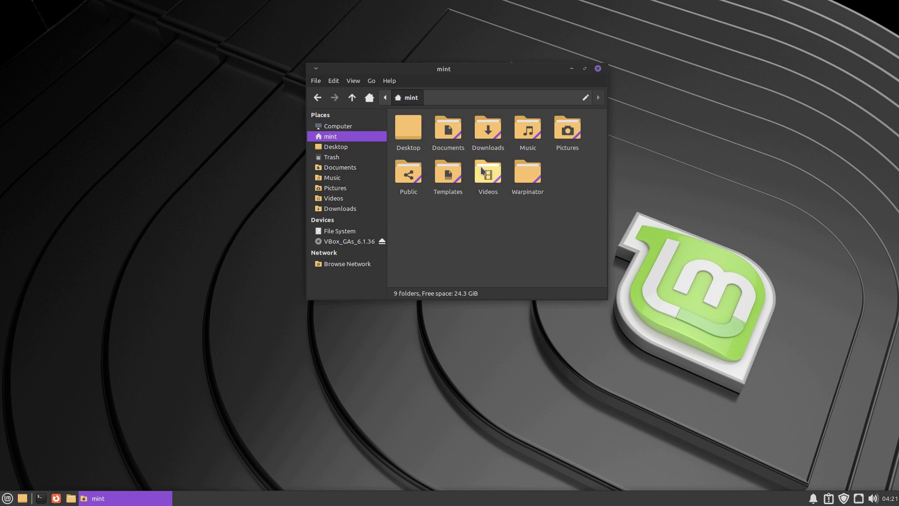
# - Open a second file manager window for the home folder and arrange the two windows side by side
pyautogui.moveTo(474, 74); pyautogui.dragTo(495, 109)
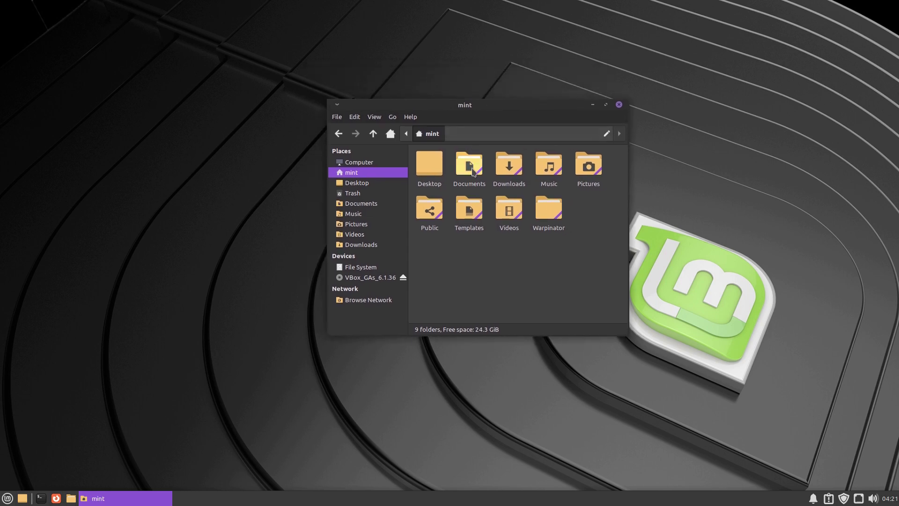
pyautogui.click(342, 119)
pyautogui.click(342, 119)
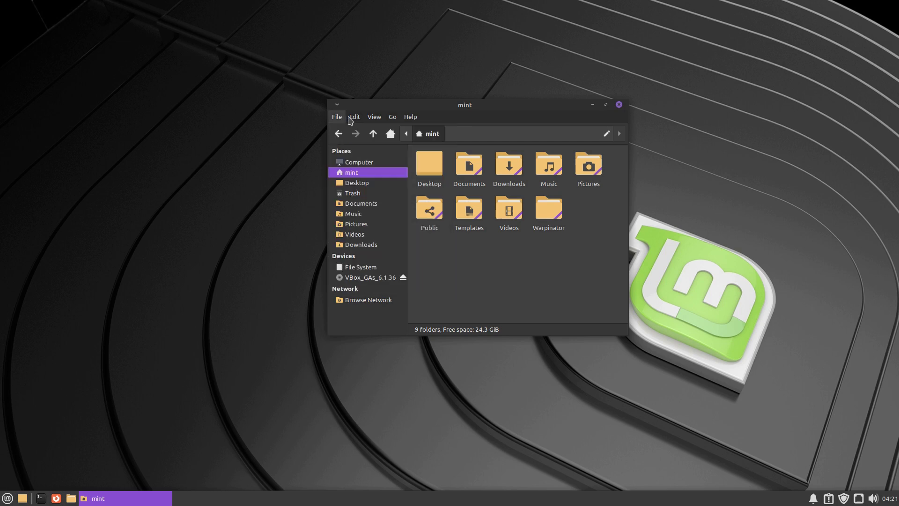
pyautogui.click(352, 118)
pyautogui.moveTo(342, 119)
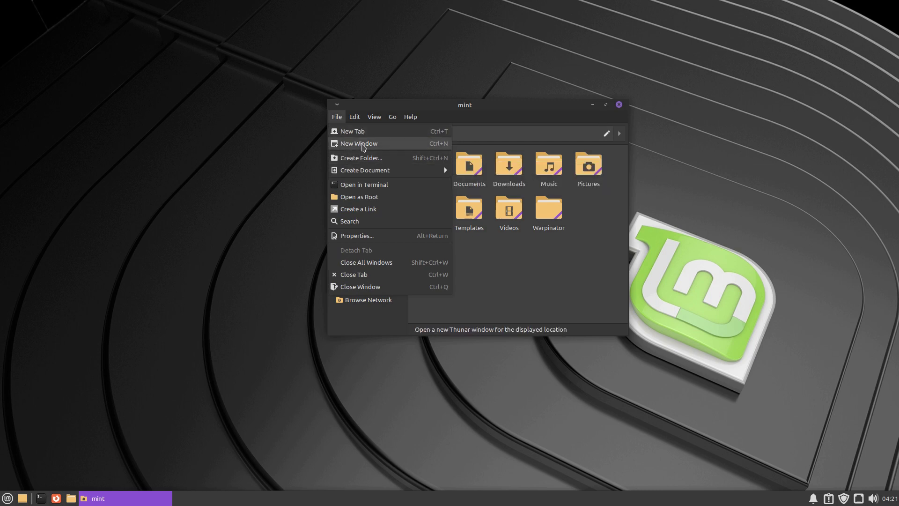
pyautogui.click(363, 147)
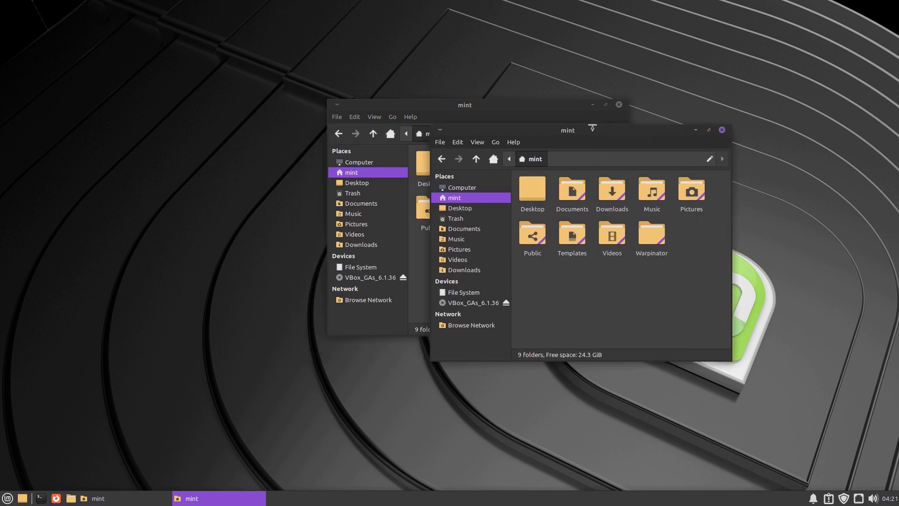
pyautogui.moveTo(529, 103); pyautogui.dragTo(284, 107)
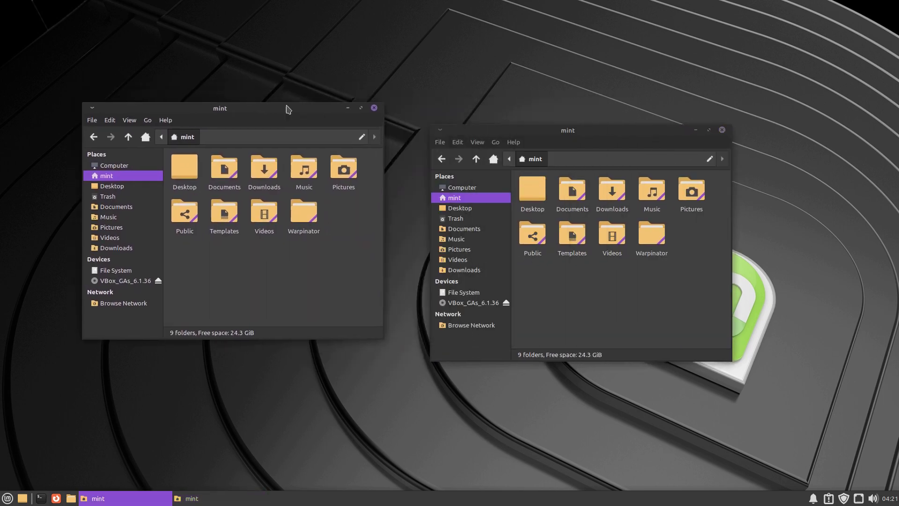
# - Open Documents in the second window and move its test file into the home folder shown in the first window
pyautogui.doubleClick(581, 192)
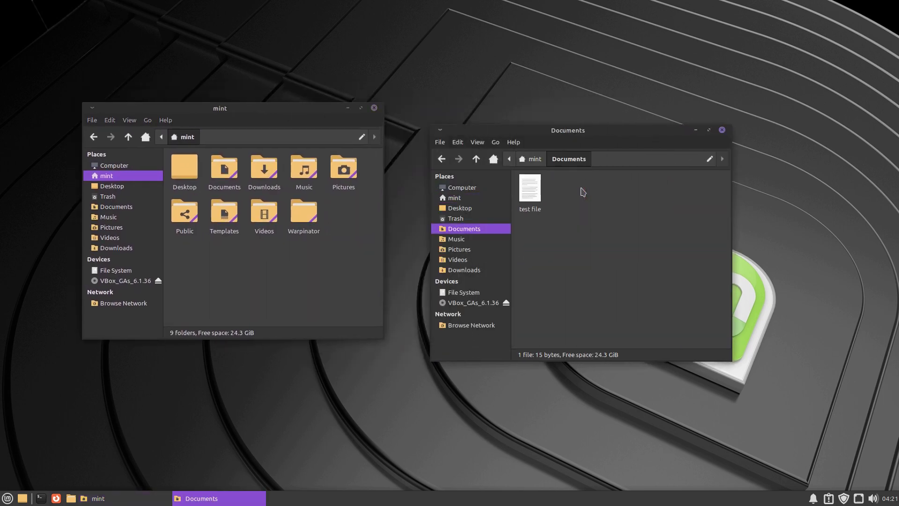
pyautogui.click(536, 189)
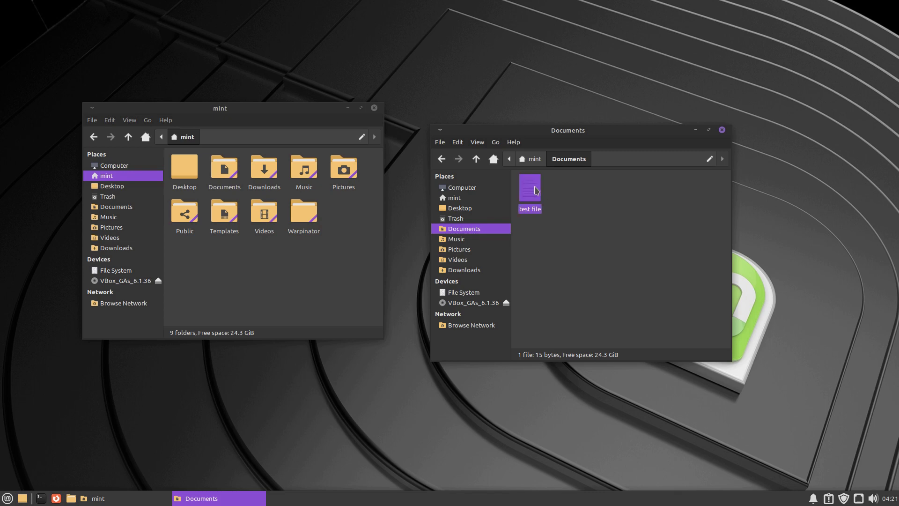
pyautogui.moveTo(536, 189); pyautogui.dragTo(244, 272)
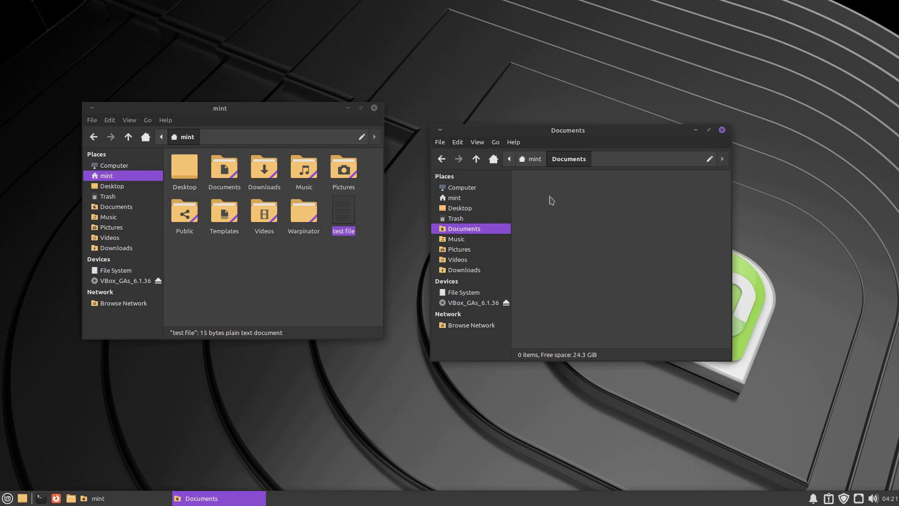
# - Check the Documents folder in the first window, return to the home folder, and move the test file from there into Documents
pyautogui.click(328, 286)
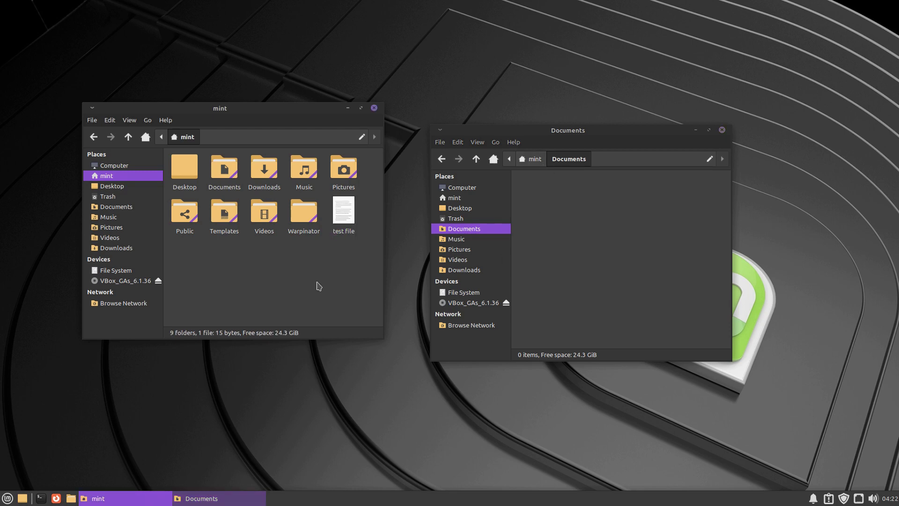
pyautogui.doubleClick(226, 180)
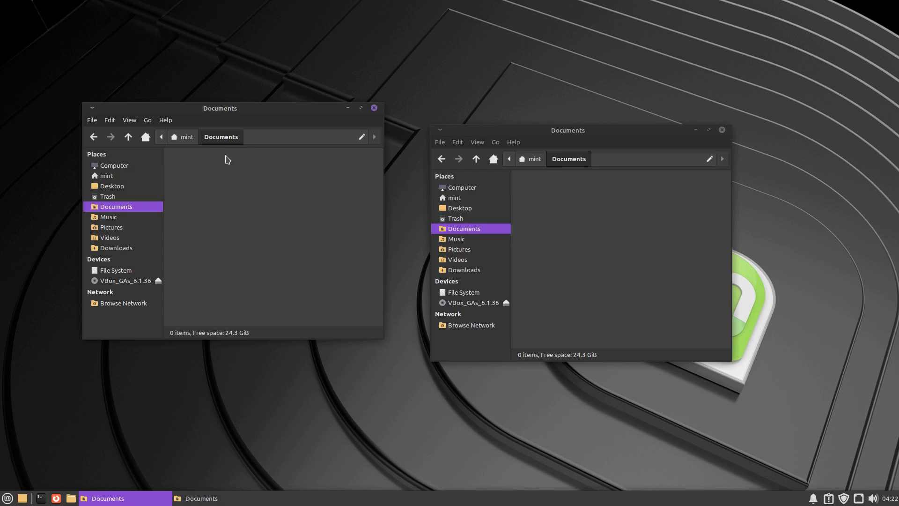
pyautogui.click(187, 142)
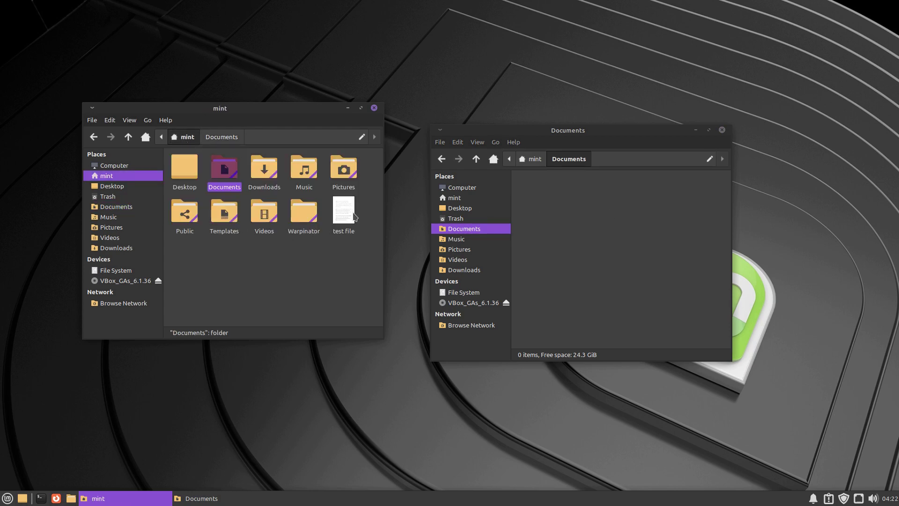
pyautogui.click(351, 212)
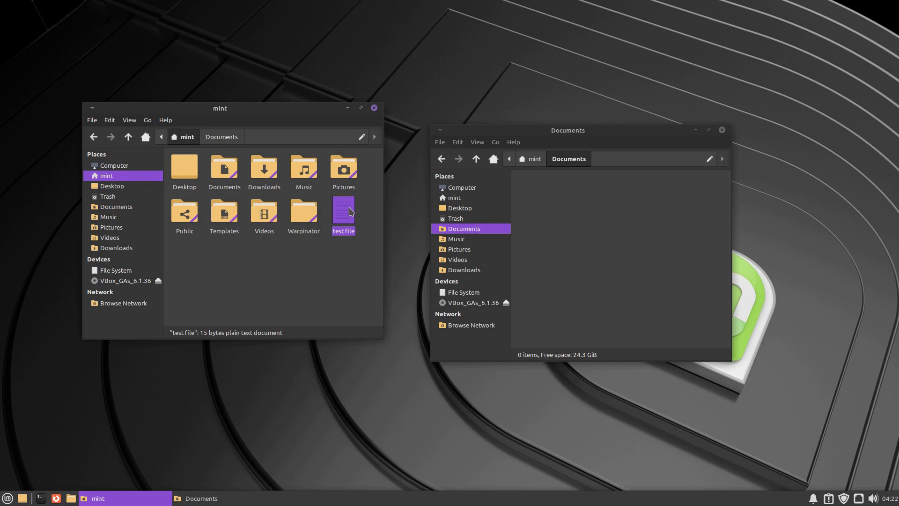
pyautogui.moveTo(349, 211); pyautogui.dragTo(226, 171)
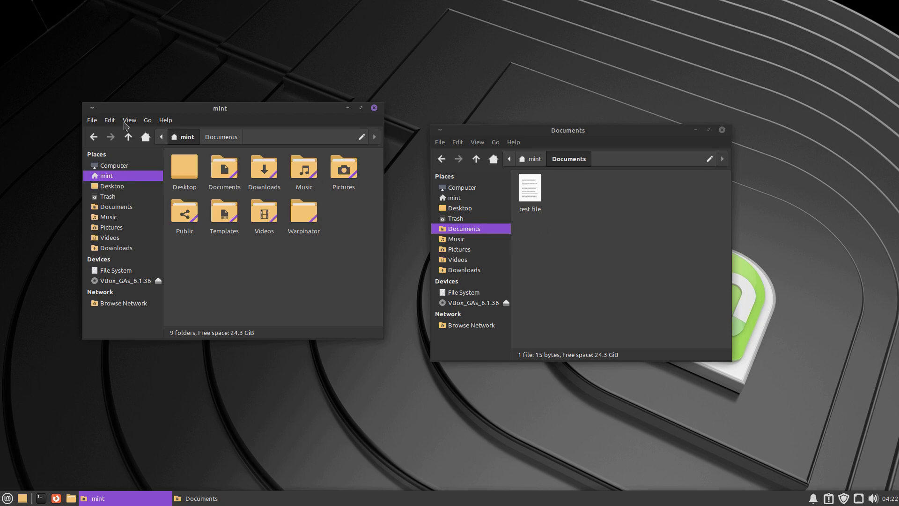
# - Open a new tab in the home folder window and show the Documents folder in its first tab
pyautogui.click(93, 123)
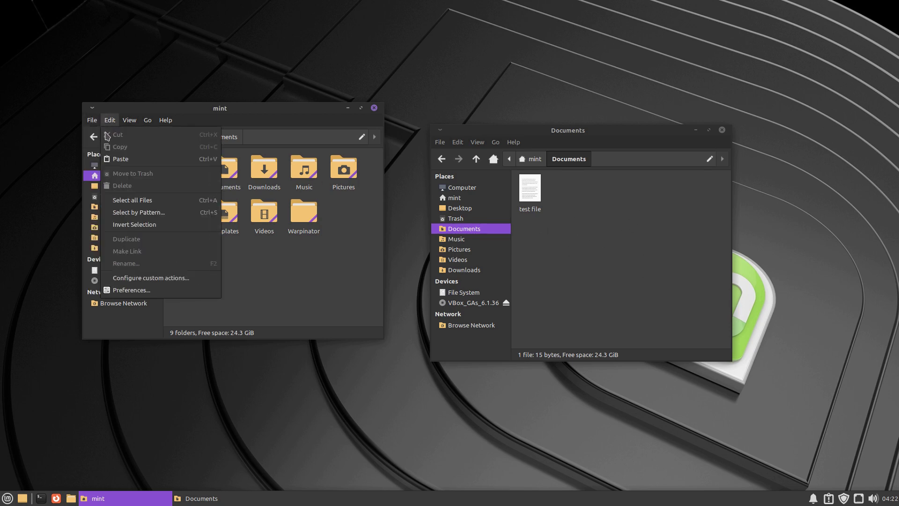
pyautogui.click(97, 123)
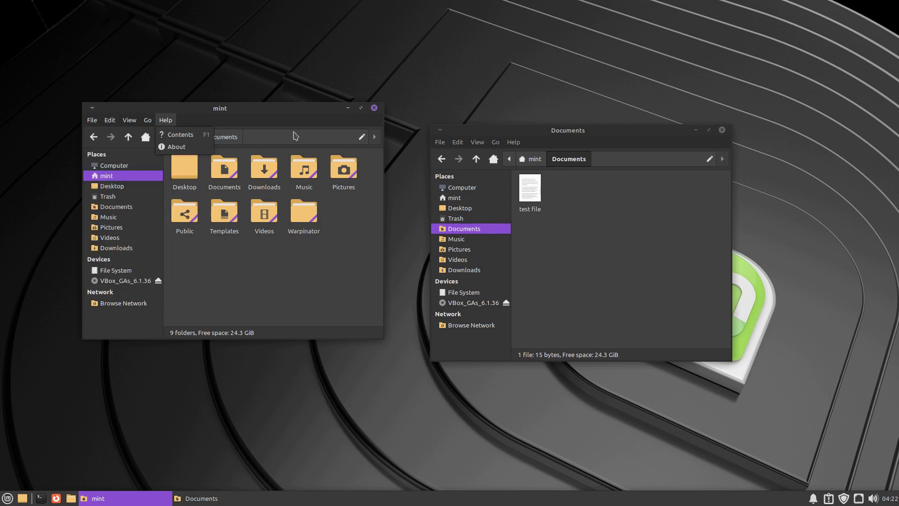
pyautogui.moveTo(264, 113); pyautogui.dragTo(280, 127)
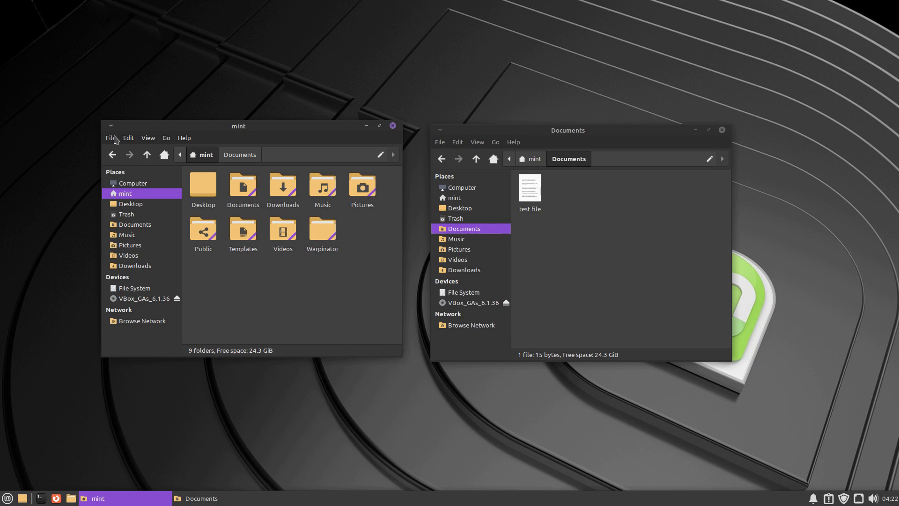
pyautogui.click(111, 139)
pyautogui.click(117, 151)
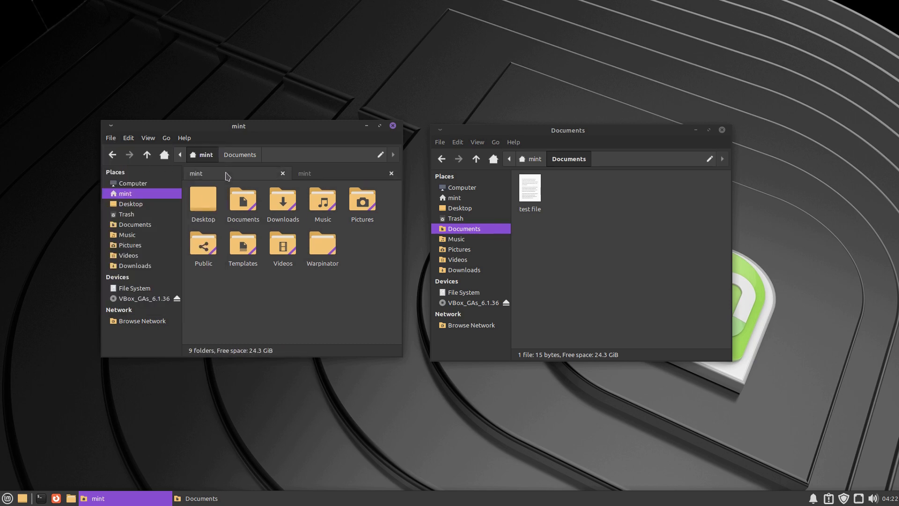
pyautogui.click(249, 173)
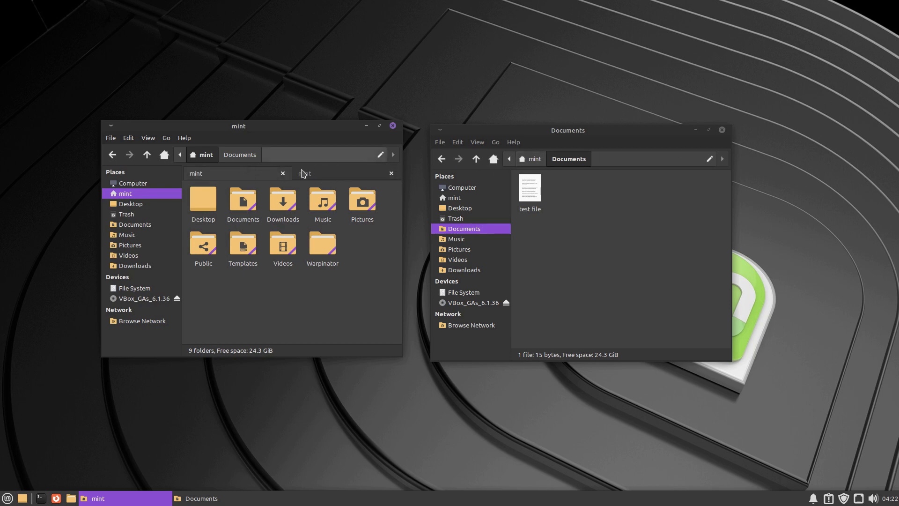
pyautogui.doubleClick(242, 205)
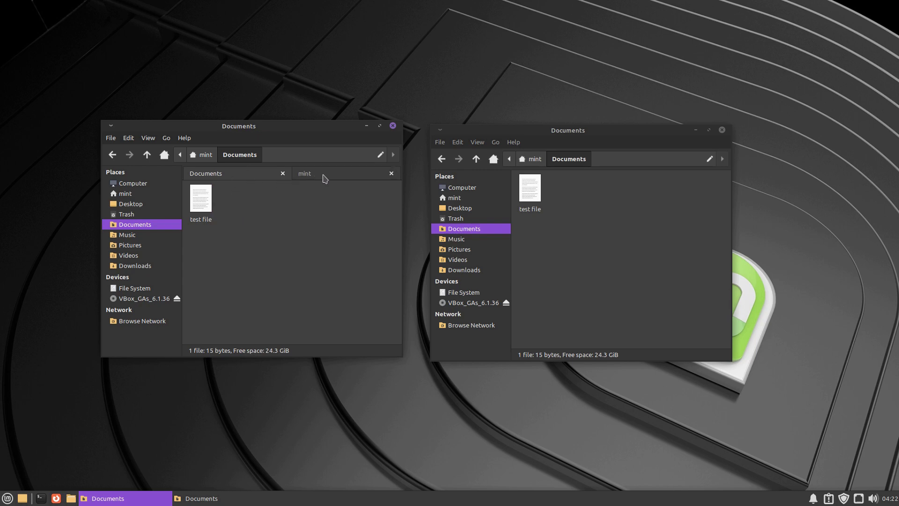
# - Copy the test file from the Documents tab and paste it into the home folder in the mint tab
pyautogui.click(325, 178)
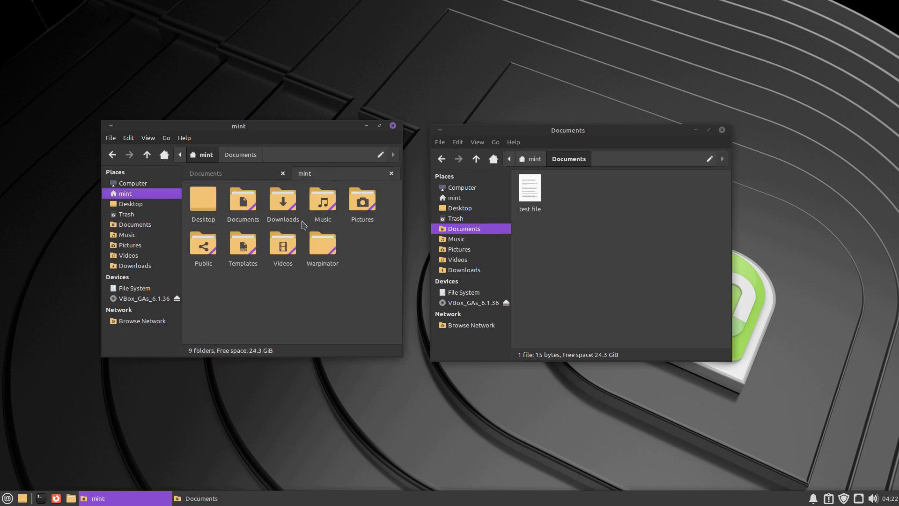
pyautogui.click(215, 175)
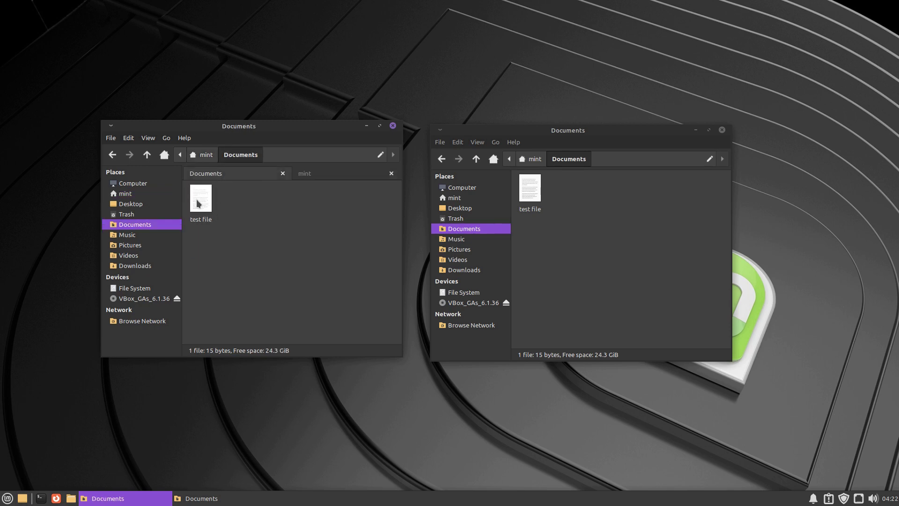
pyautogui.click(199, 203)
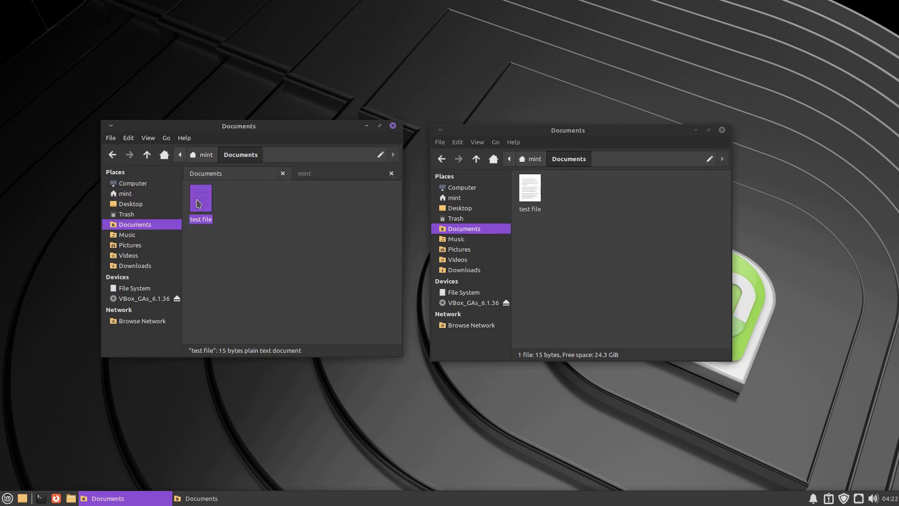
pyautogui.click(215, 204)
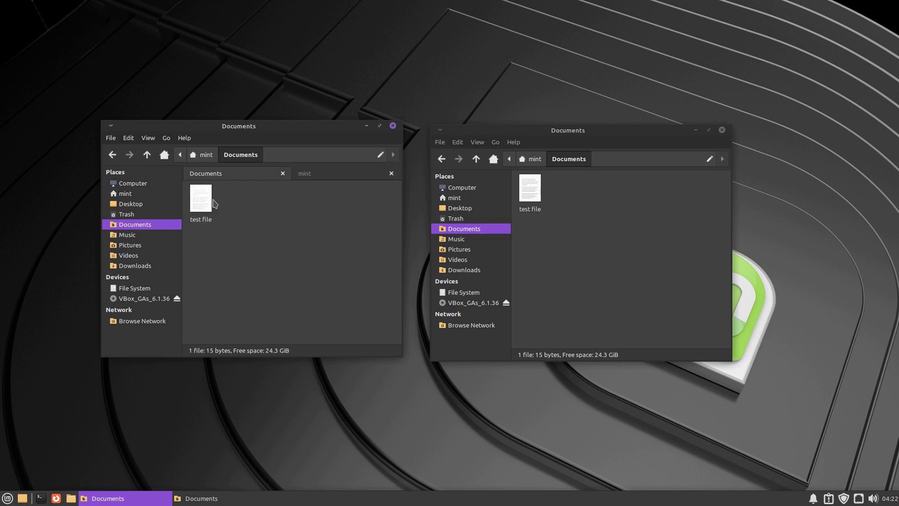
pyautogui.rightClick(210, 203)
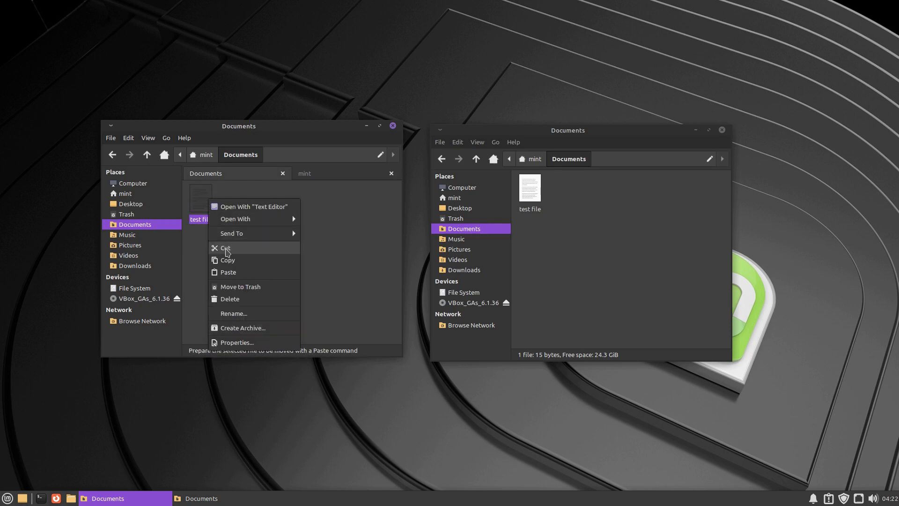
pyautogui.click(232, 261)
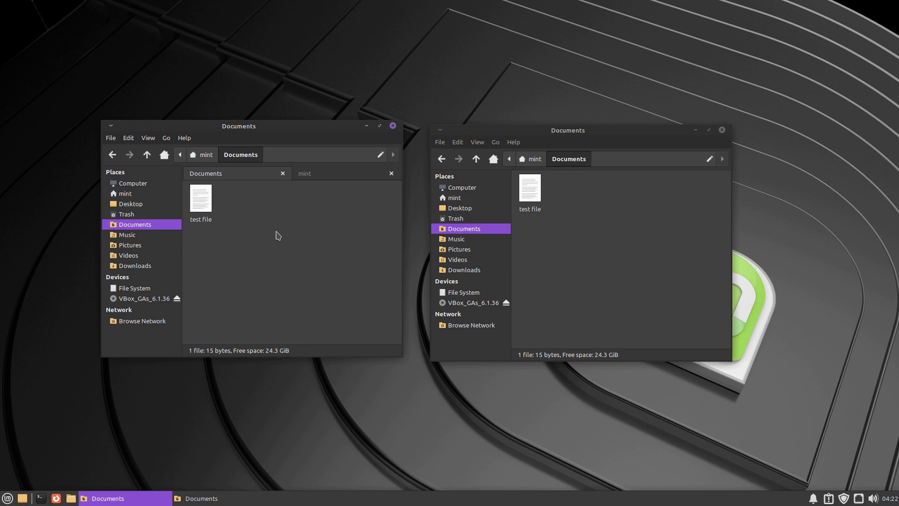
pyautogui.click(320, 175)
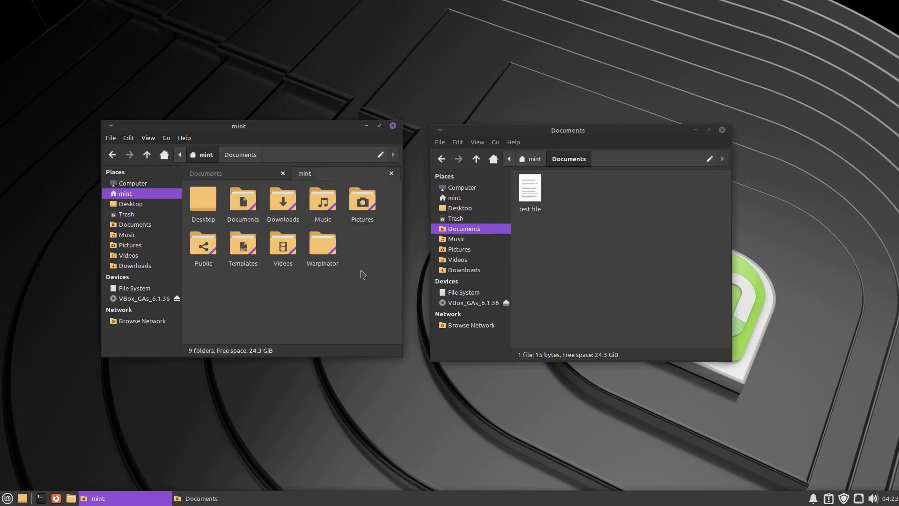
pyautogui.rightClick(361, 274)
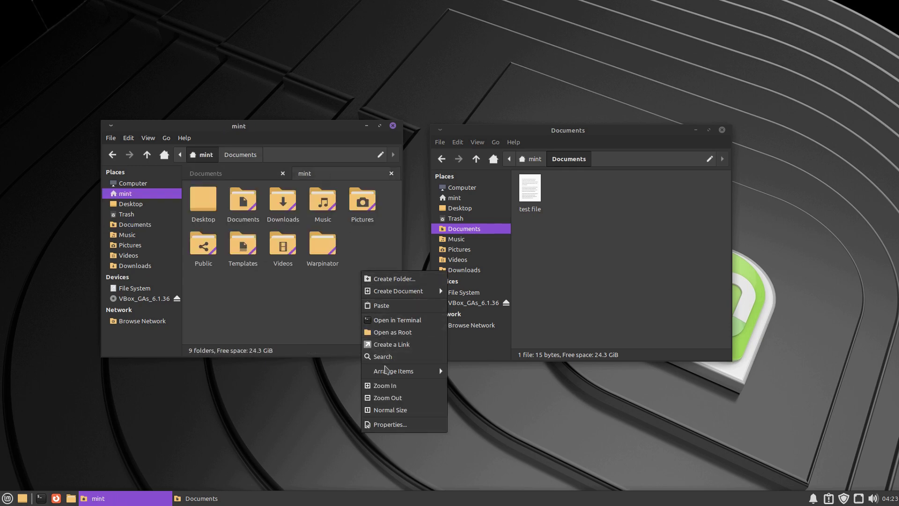
pyautogui.click(384, 308)
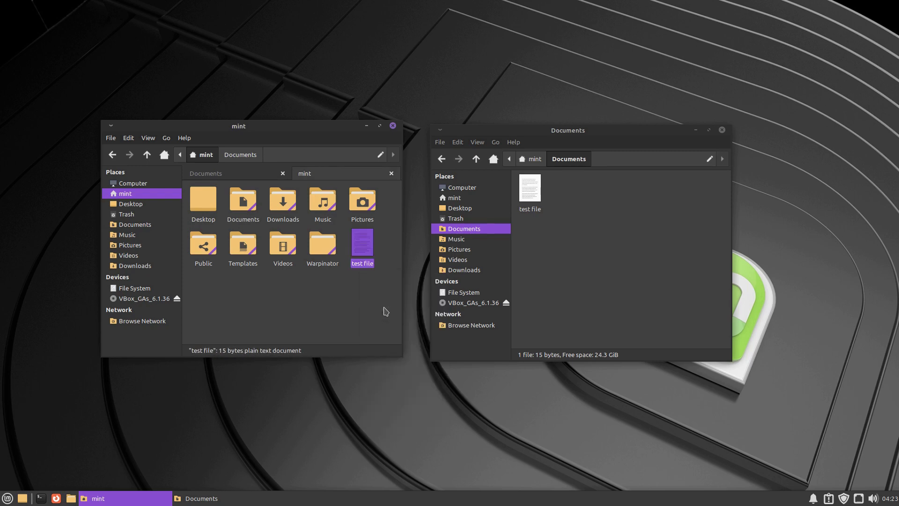
pyautogui.click(348, 309)
# - Check the home and Documents folders in the second window for the test file, finishing in the home folder
pyautogui.click(578, 258)
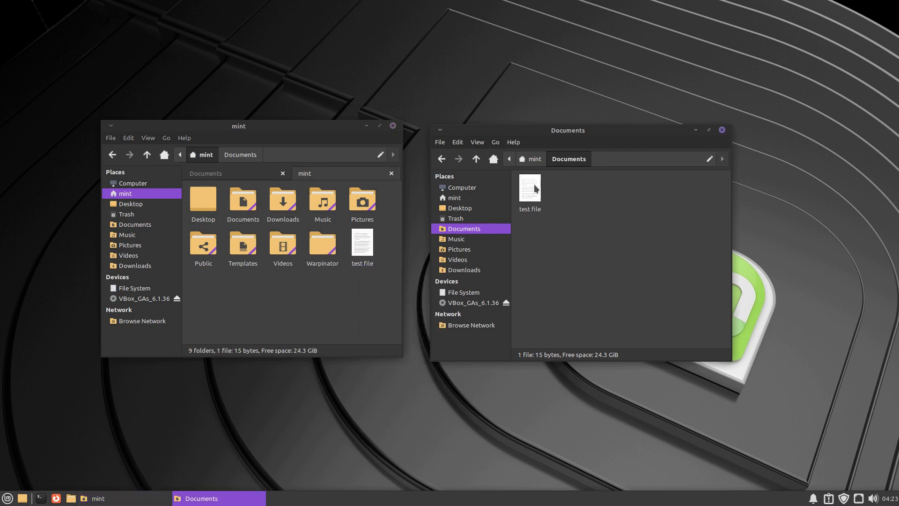
pyautogui.click(529, 160)
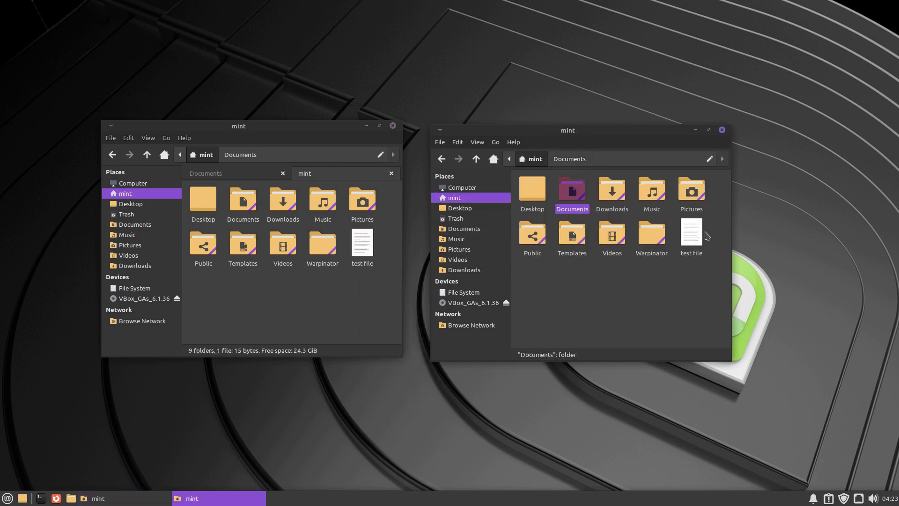
pyautogui.click(687, 280)
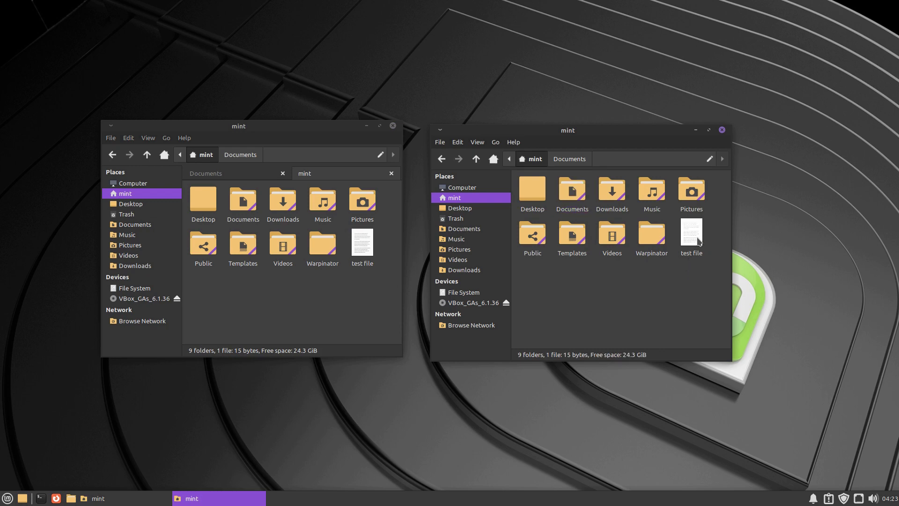
pyautogui.doubleClick(574, 199)
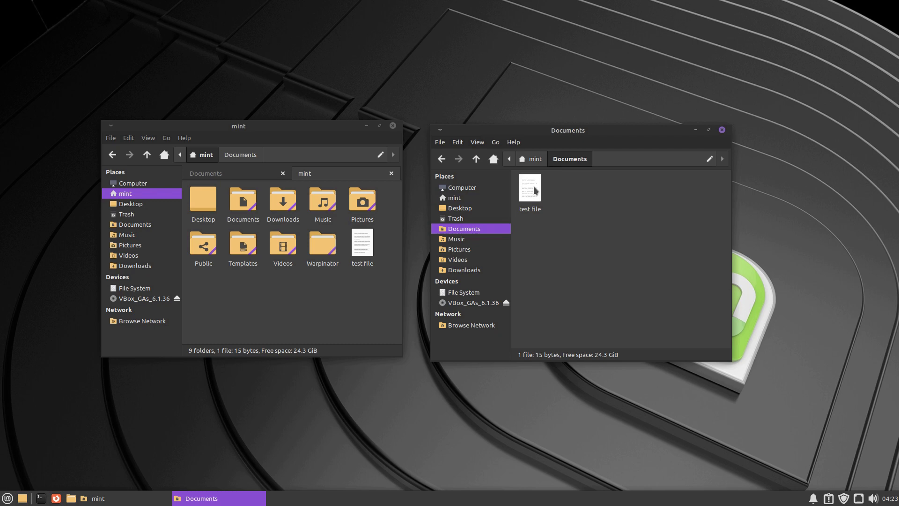
pyautogui.click(535, 159)
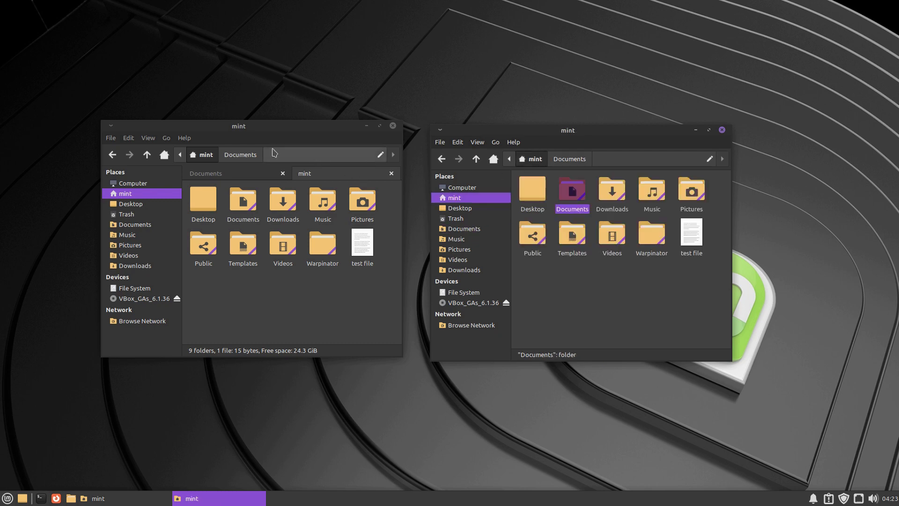
# - Switch the first window's mint tab back and forth between Documents and the home folder, finishing in Documents
pyautogui.click(246, 156)
pyautogui.click(206, 159)
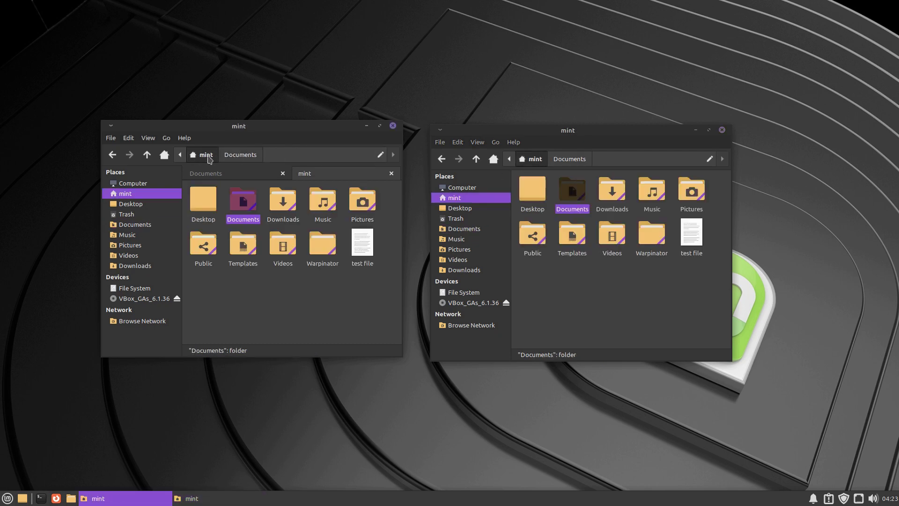
pyautogui.click(239, 156)
pyautogui.click(214, 159)
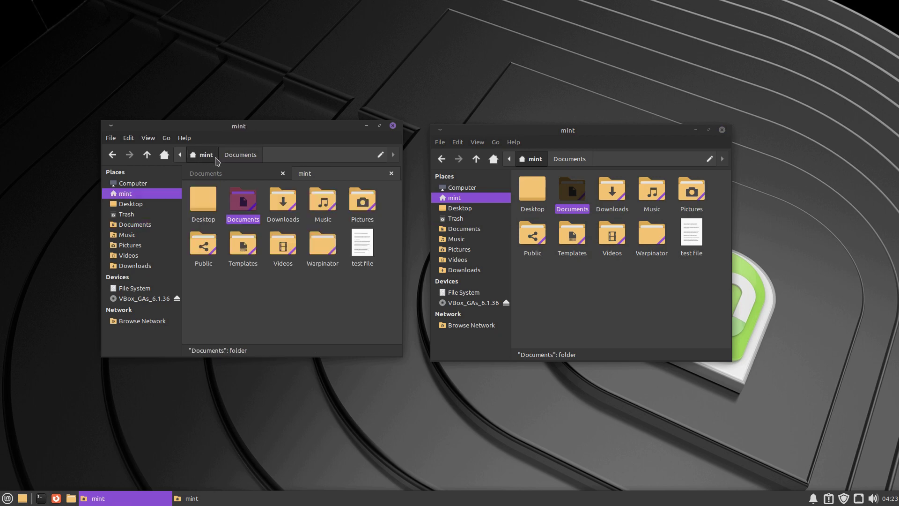
pyautogui.click(241, 155)
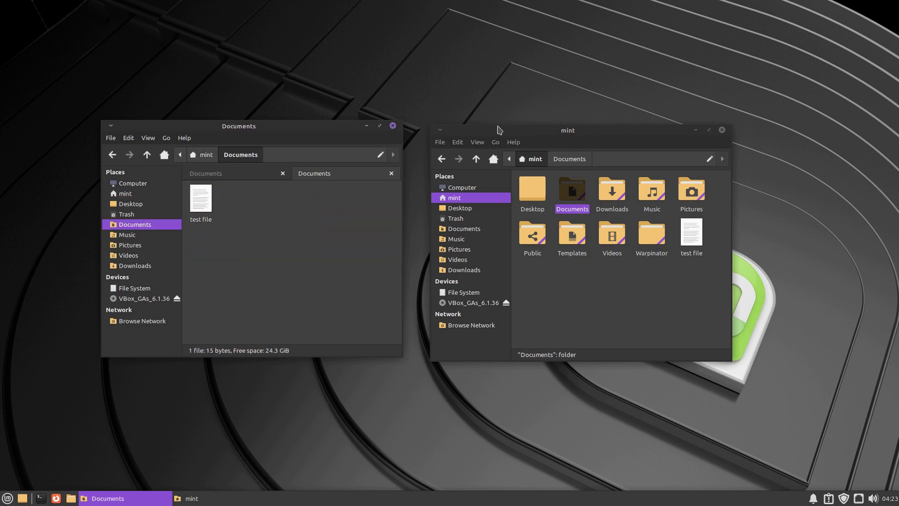
# - Close the second file manager window and the extra Documents tab in the remaining window
pyautogui.moveTo(514, 129); pyautogui.dragTo(526, 122)
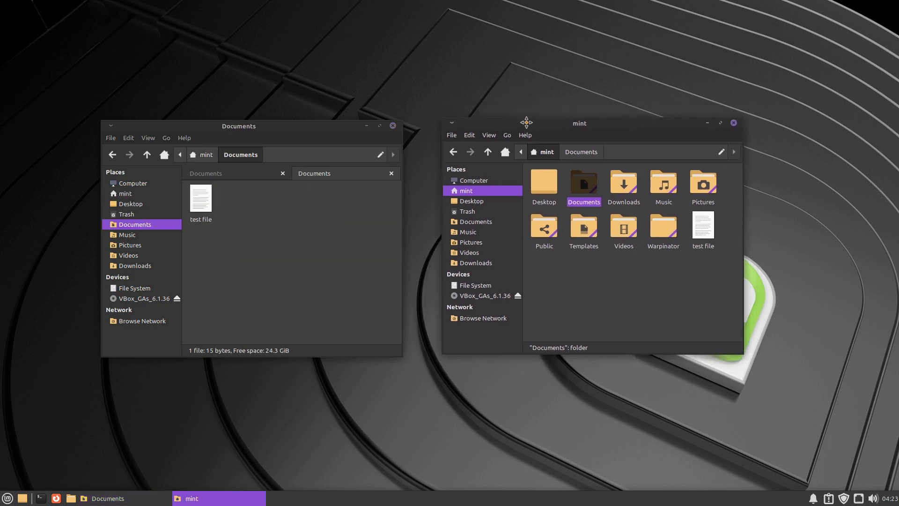
pyautogui.click(733, 123)
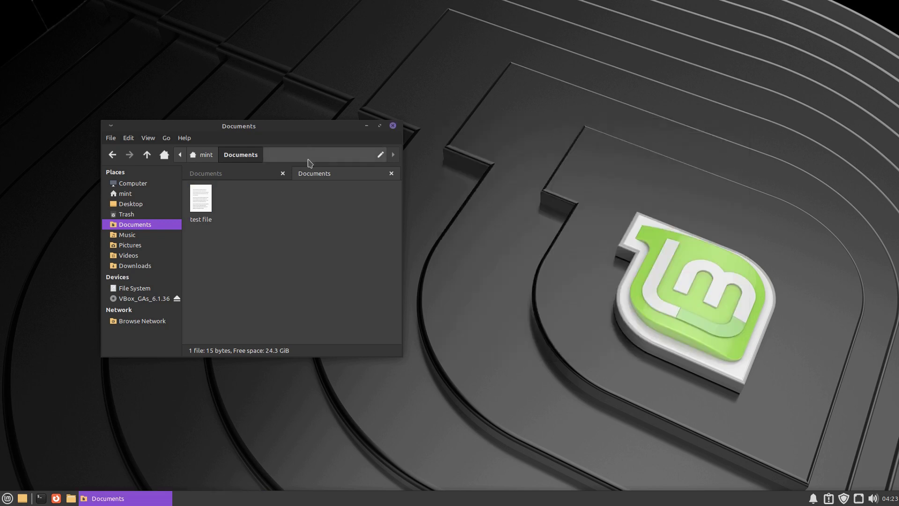
pyautogui.click(392, 173)
# - Create a new folder named "test folder" inside Documents and clear the selection
pyautogui.click(111, 138)
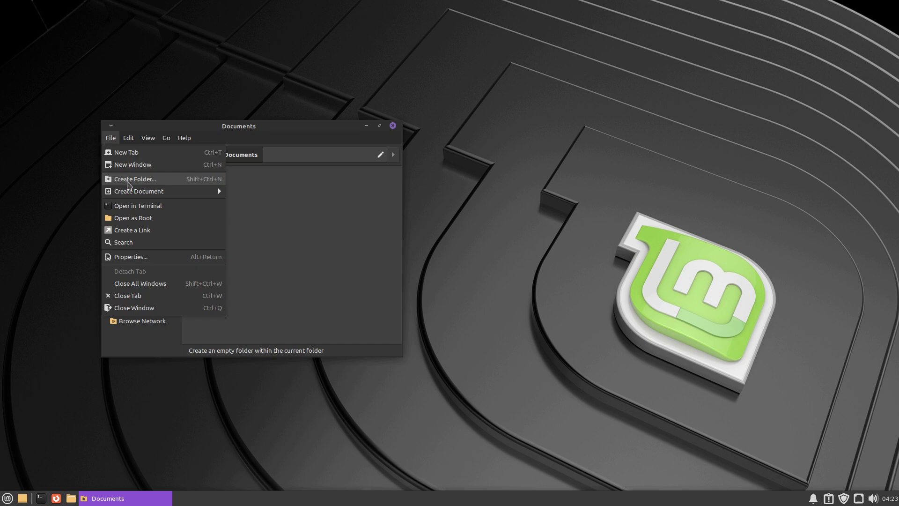
pyautogui.click(127, 181)
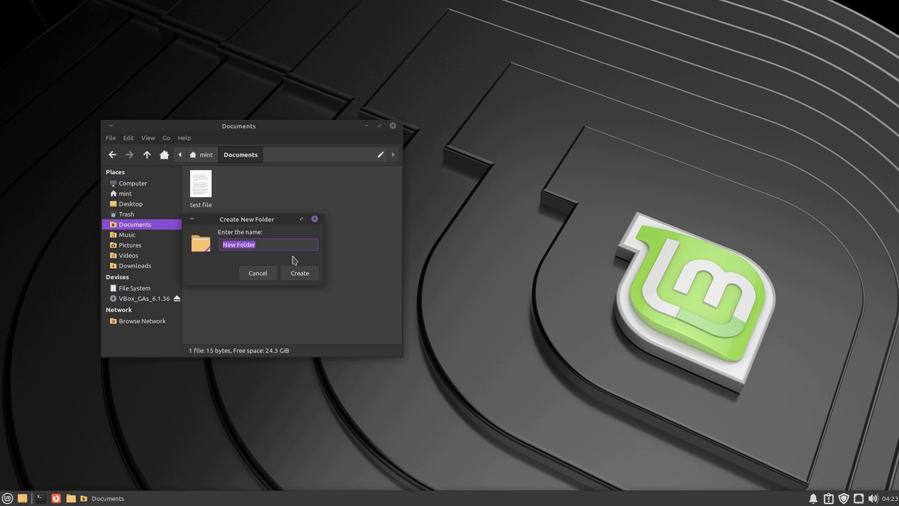
pyautogui.write('test fo')
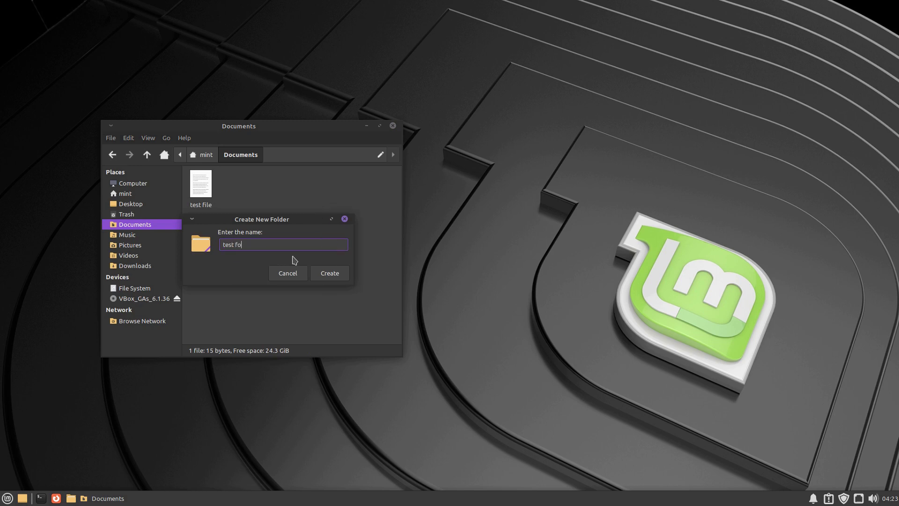
pyautogui.press('Return')
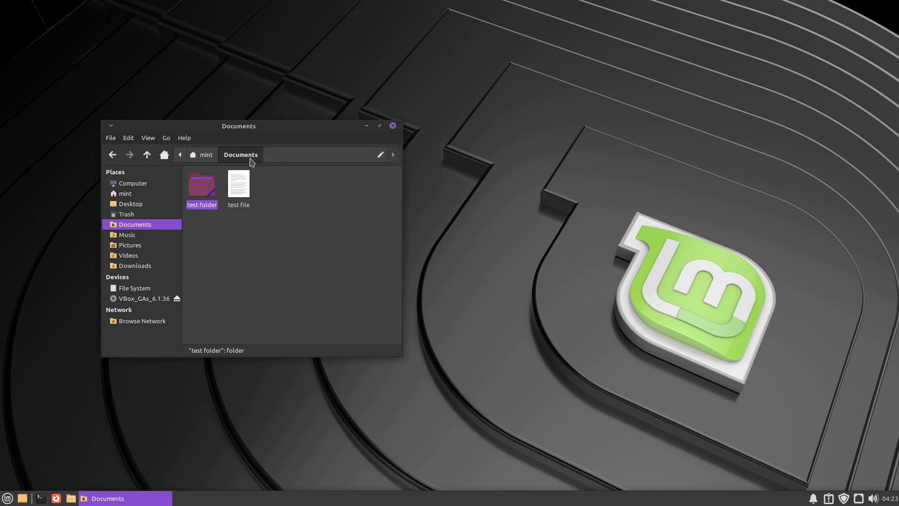
pyautogui.click(281, 177)
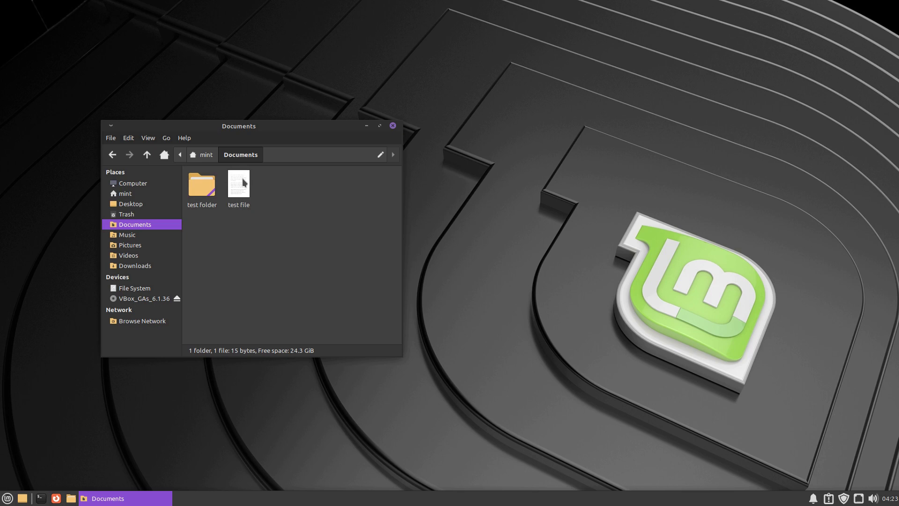
# - Move the test file in Documents into "test folder" and open that folder to check it
pyautogui.moveTo(243, 182); pyautogui.dragTo(202, 188)
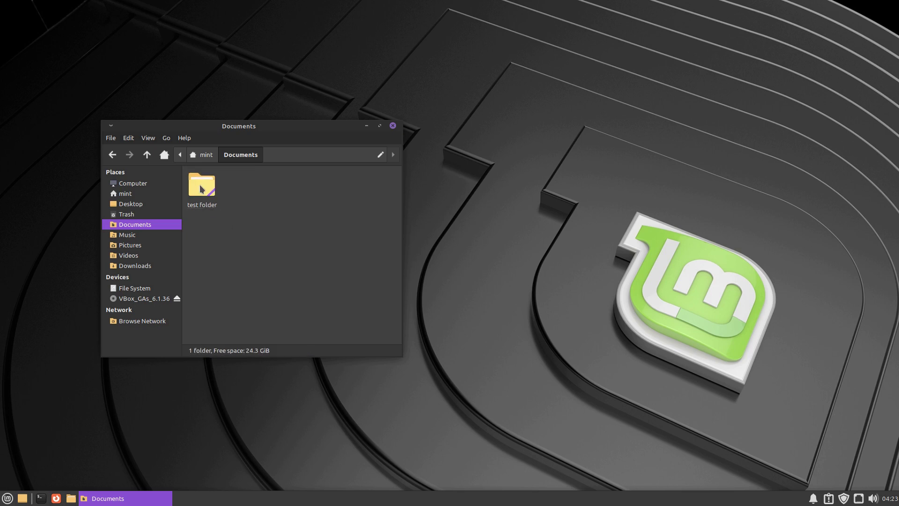
pyautogui.doubleClick(205, 187)
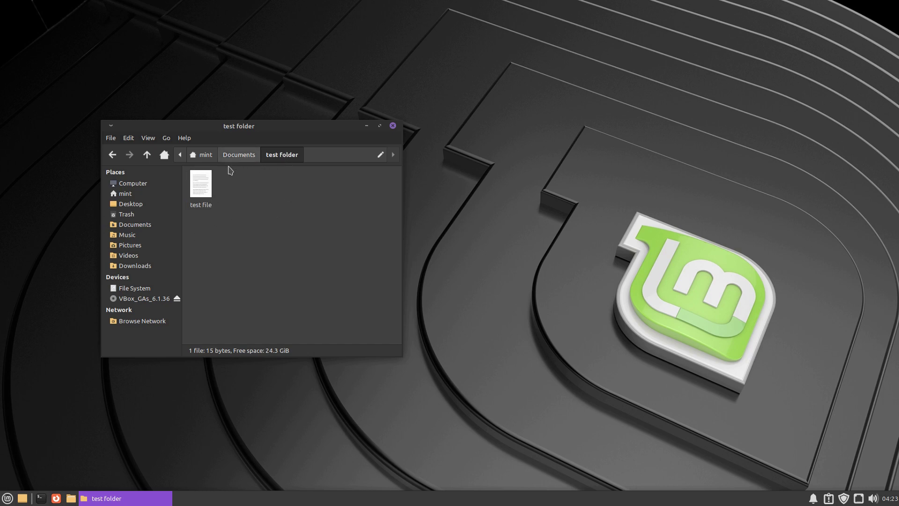
# - Return to the home folder, select all of its files and folders, and clear the selection
pyautogui.click(204, 156)
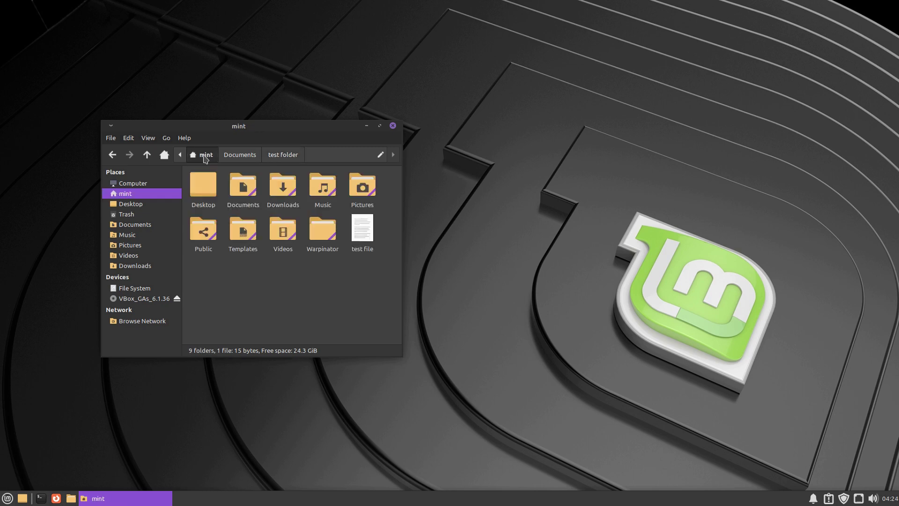
pyautogui.click(116, 138)
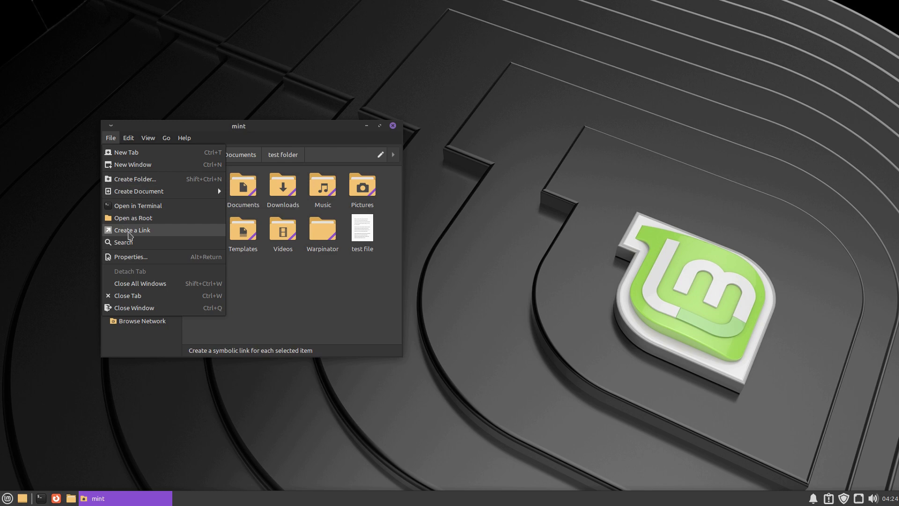
pyautogui.moveTo(131, 142)
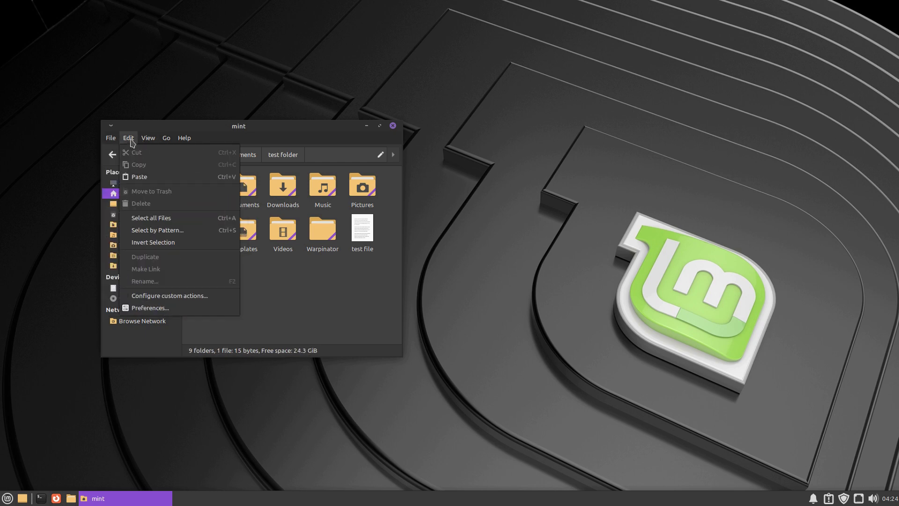
pyautogui.click(153, 222)
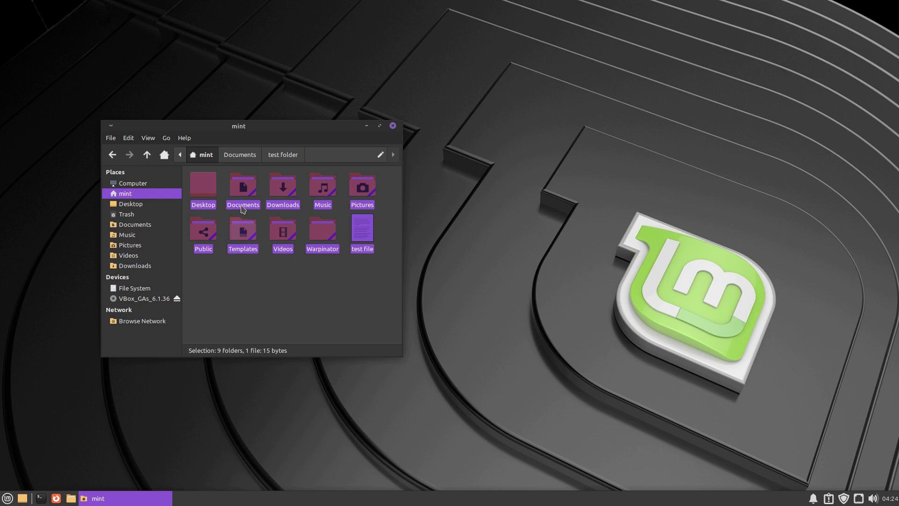
pyautogui.click(279, 296)
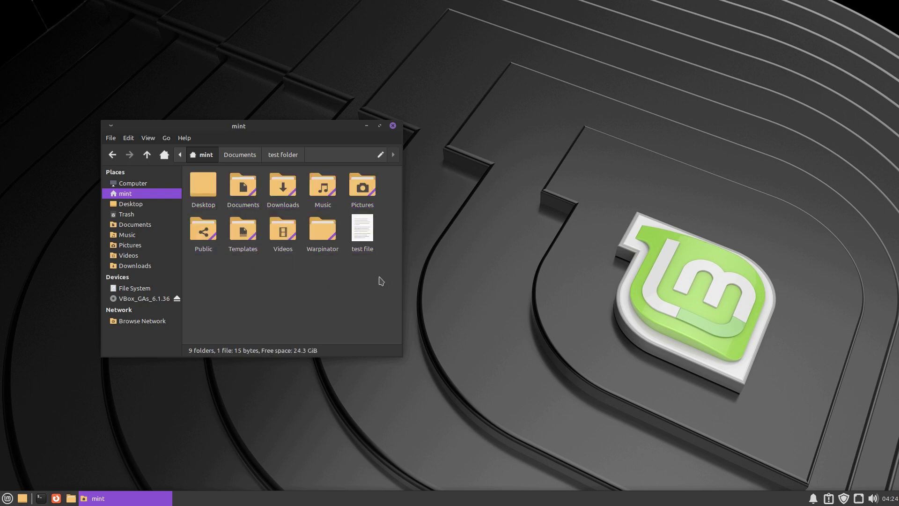
# - Box-select every item in the home folder, repeat with only Documents and Templates, and clear the selection
pyautogui.moveTo(382, 276); pyautogui.dragTo(199, 175)
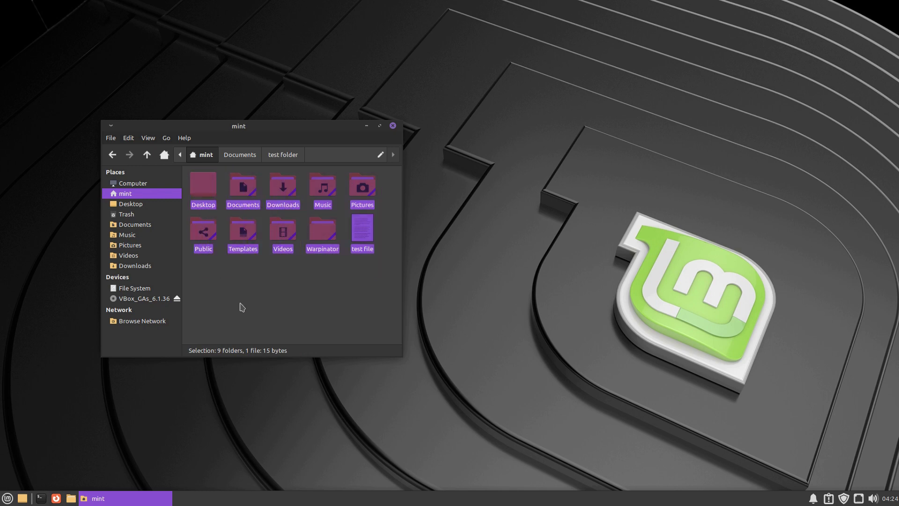
pyautogui.moveTo(242, 298); pyautogui.dragTo(239, 195)
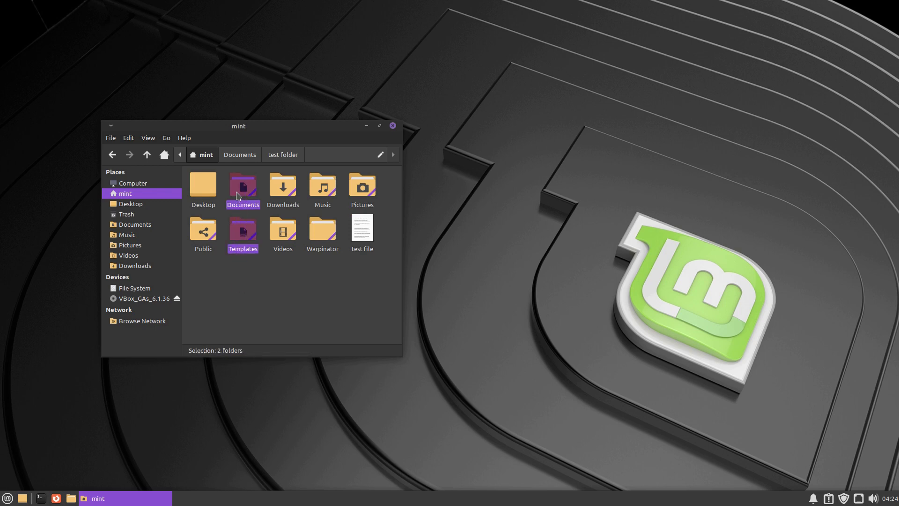
pyautogui.click(344, 295)
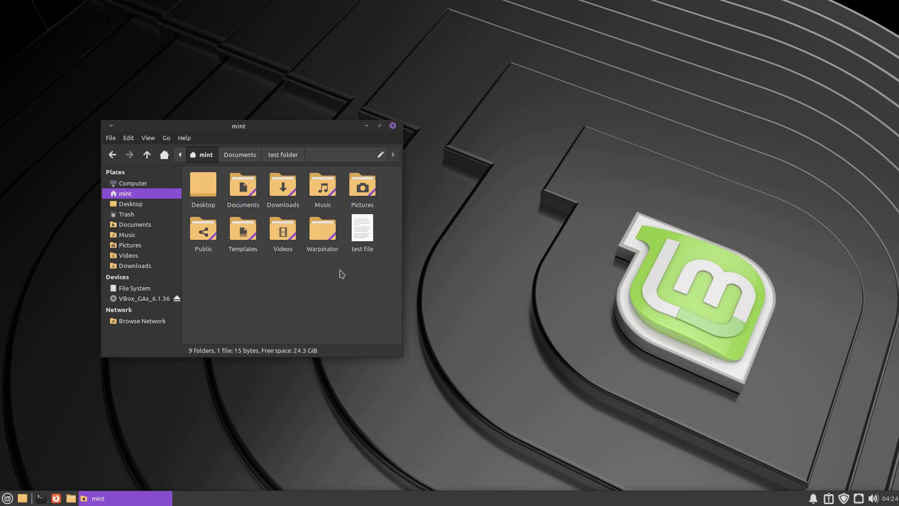
# - Select single folders one by one, box-select Documents, Downloads, Music, Templates, Videos and Warpinator together, and clear the selection
pyautogui.click(331, 232)
pyautogui.click(284, 232)
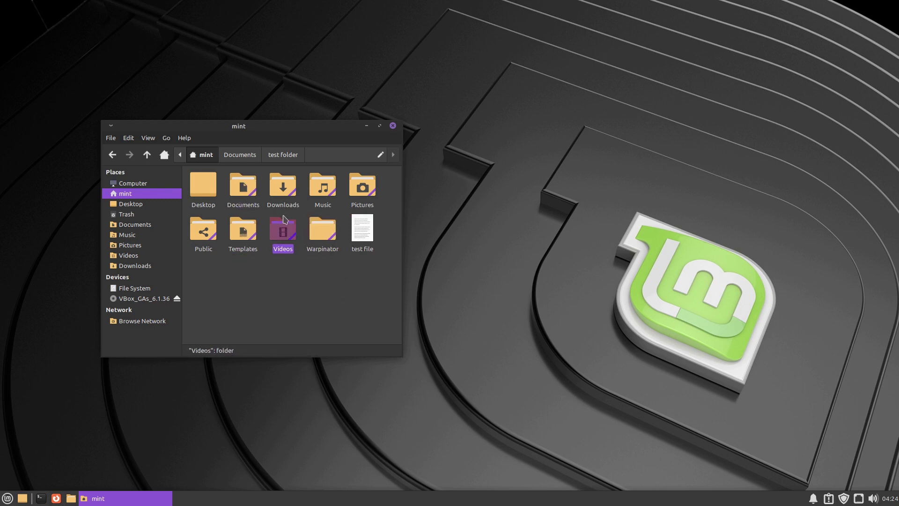
pyautogui.press('Up')
pyautogui.click(322, 229)
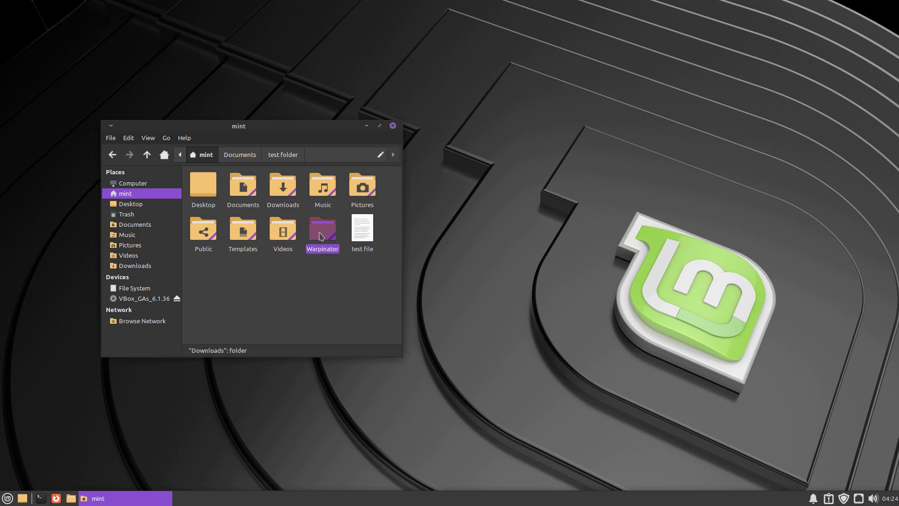
pyautogui.click(323, 271)
pyautogui.moveTo(323, 270); pyautogui.dragTo(248, 184)
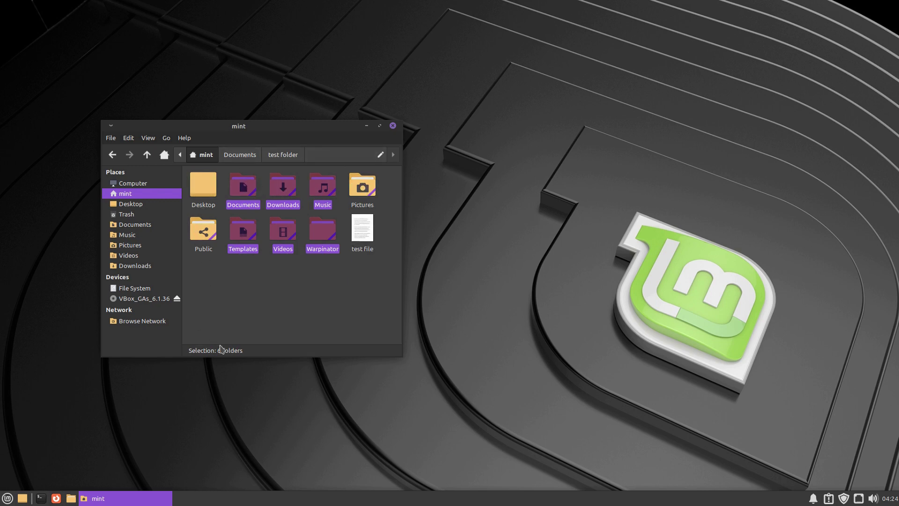
pyautogui.click(293, 303)
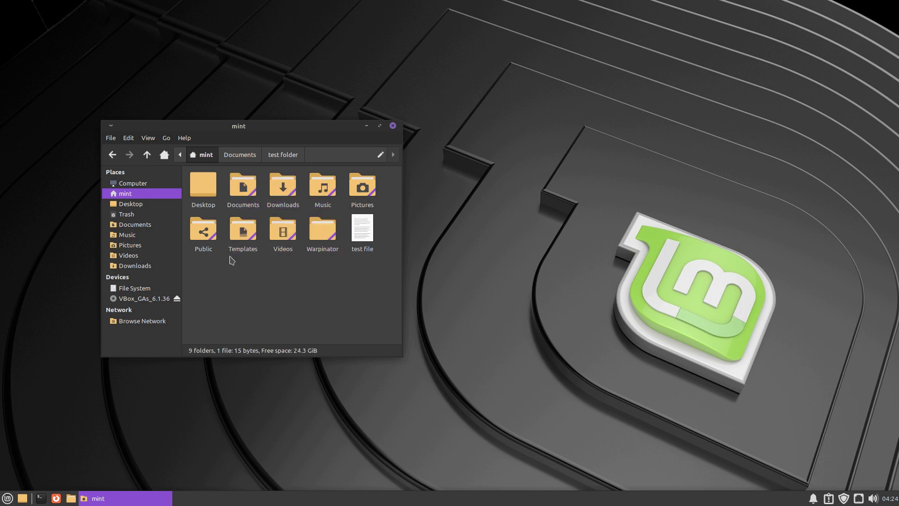
# - Box-select Desktop and Public, add the test file and Pictures to the selection, and clear it
pyautogui.moveTo(200, 231); pyautogui.dragTo(200, 193)
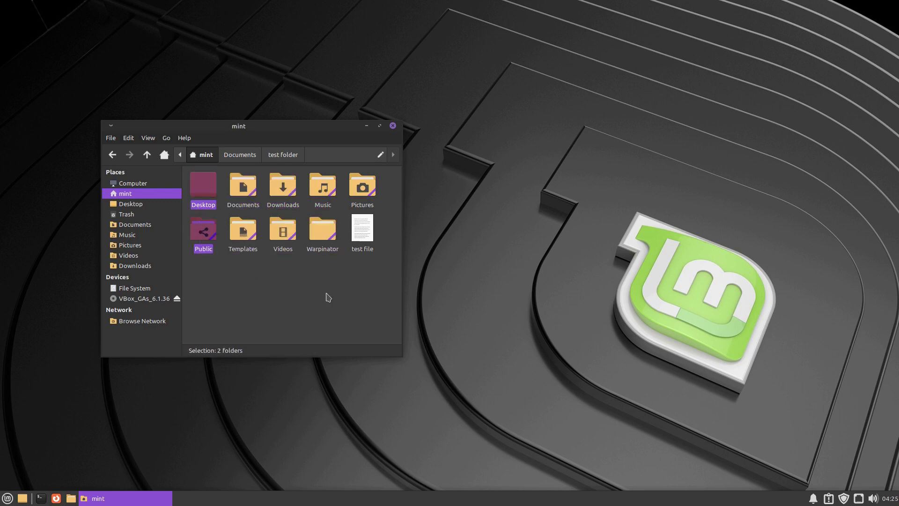
pyautogui.keyDown('ctrl'); pyautogui.click(359, 248); pyautogui.keyUp('ctrl')
pyautogui.keyDown('ctrl'); pyautogui.click(360, 190); pyautogui.keyUp('ctrl')
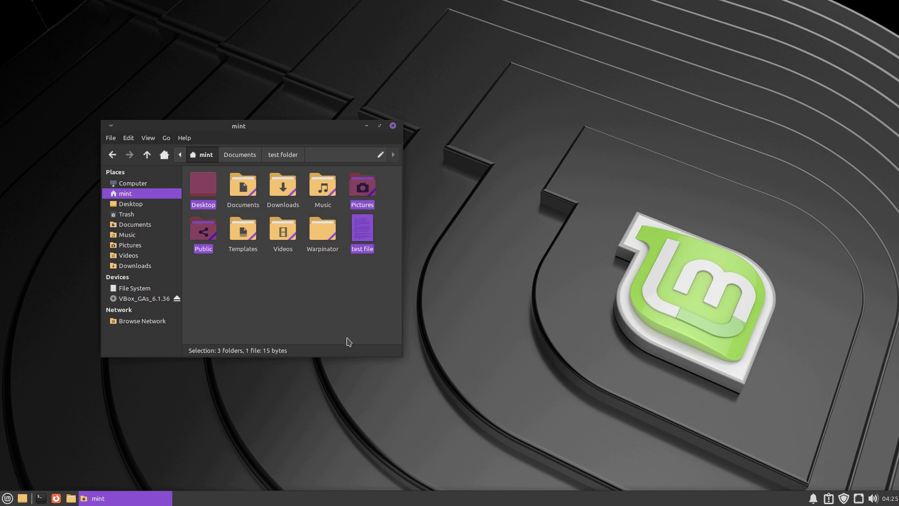
pyautogui.click(274, 283)
# - Build a selection item by item from Public, Desktop, Pictures and the test file, and clear it
pyautogui.click(208, 234)
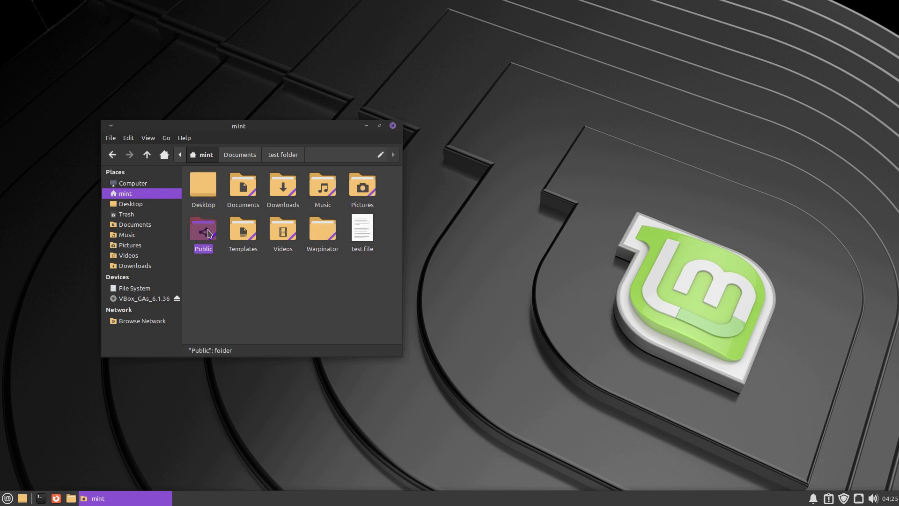
pyautogui.keyDown('ctrl'); pyautogui.click(203, 185); pyautogui.keyUp('ctrl')
pyautogui.keyDown('ctrl'); pyautogui.click(363, 188); pyautogui.keyUp('ctrl')
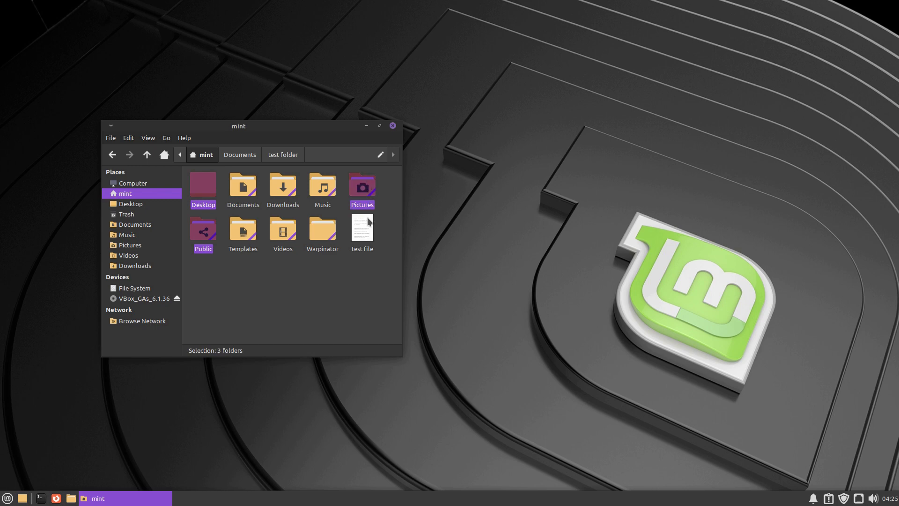
pyautogui.keyDown('ctrl'); pyautogui.click(367, 229); pyautogui.keyUp('ctrl')
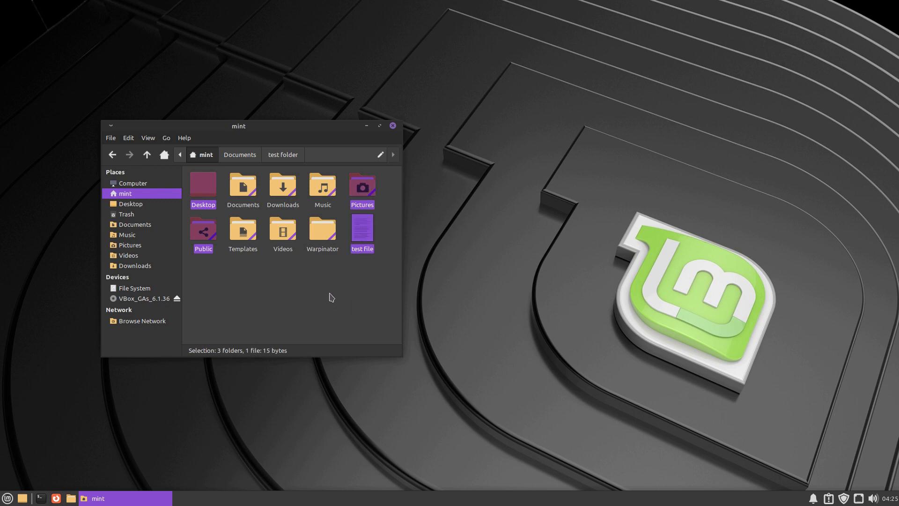
pyautogui.click(311, 300)
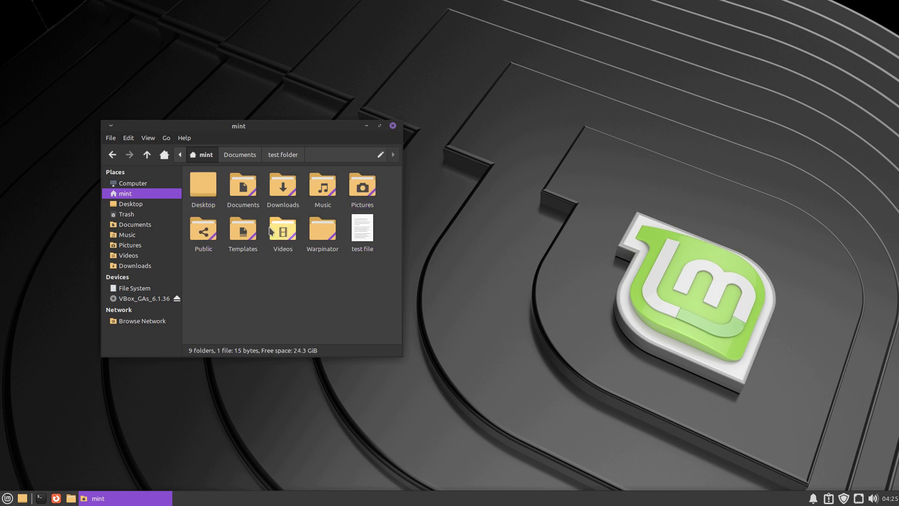
# - Select the non-adjacent folders Templates, Downloads, Warpinator and Pictures together, and deselect them
pyautogui.click(243, 230)
pyautogui.keyDown('ctrl'); pyautogui.click(280, 190); pyautogui.keyUp('ctrl')
pyautogui.keyDown('ctrl'); pyautogui.click(322, 230); pyautogui.keyUp('ctrl')
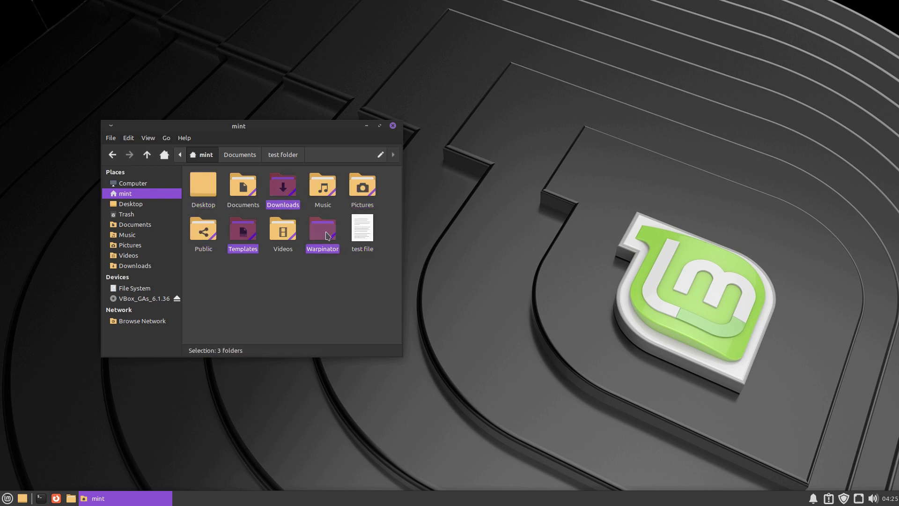
pyautogui.keyDown('ctrl'); pyautogui.click(362, 186); pyautogui.keyUp('ctrl')
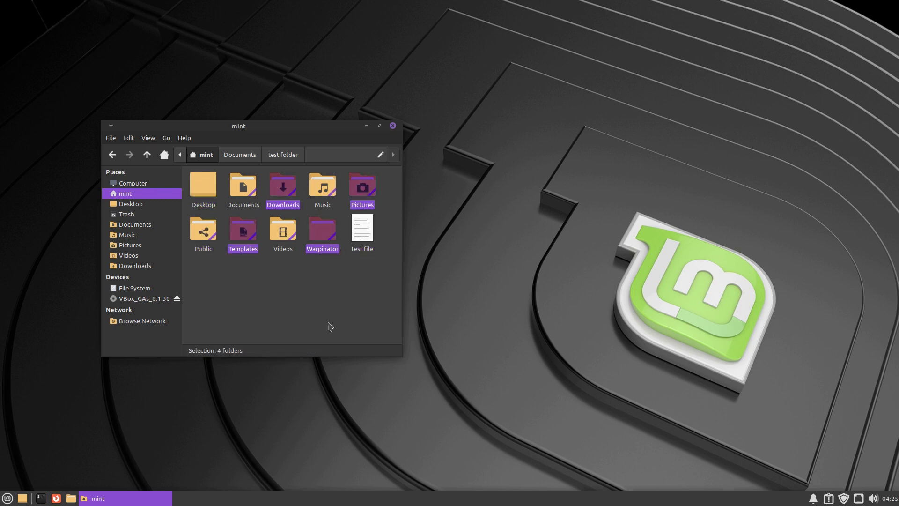
pyautogui.click(302, 307)
pyautogui.click(130, 138)
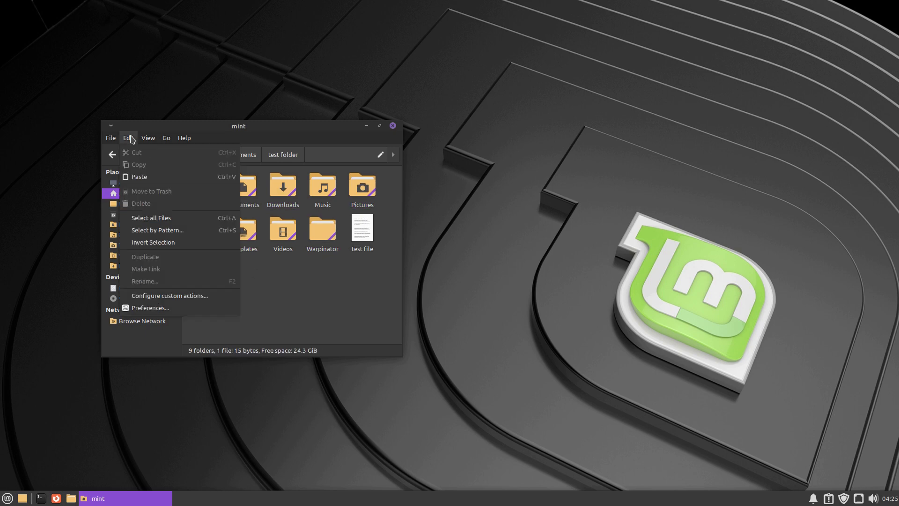
pyautogui.moveTo(143, 139)
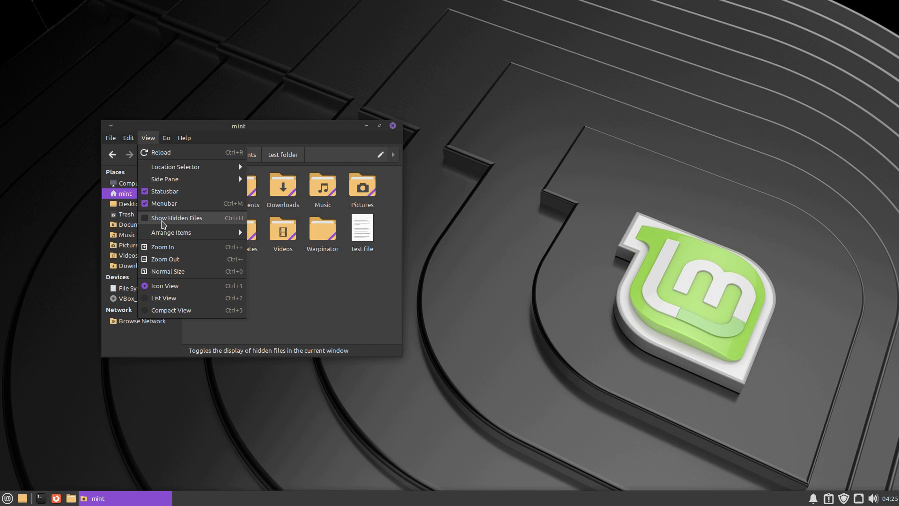
pyautogui.click(310, 137)
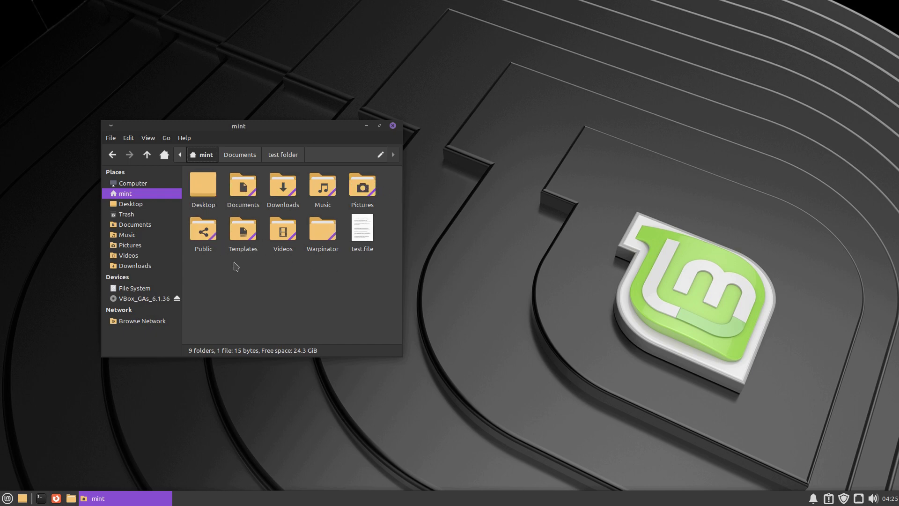
# - Show hidden files in the home folder and look through the complete listing
pyautogui.click(149, 138)
pyautogui.click(169, 218)
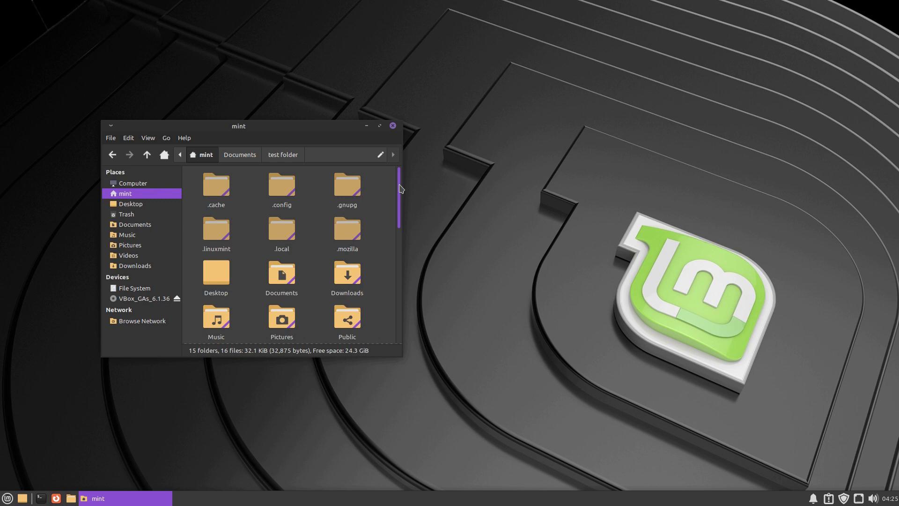
pyautogui.scroll(-2, 401, 196)
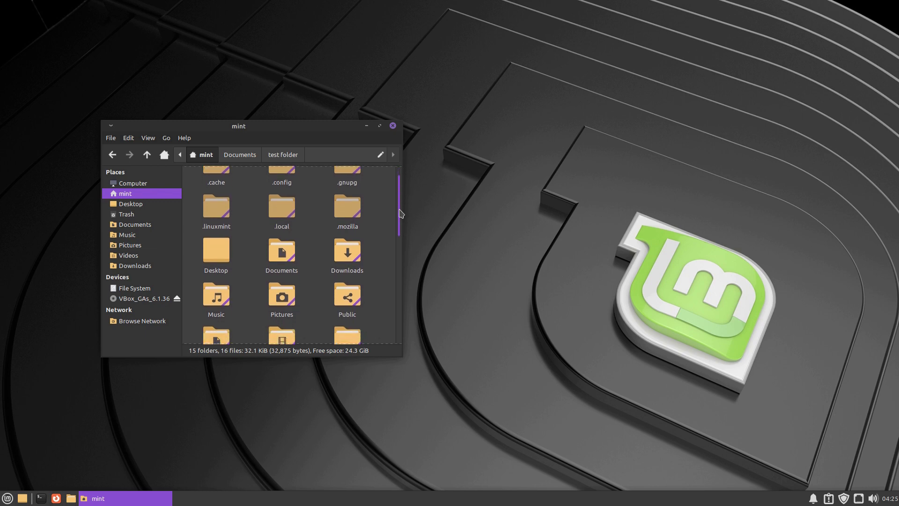
pyautogui.scroll(-8, 402, 214)
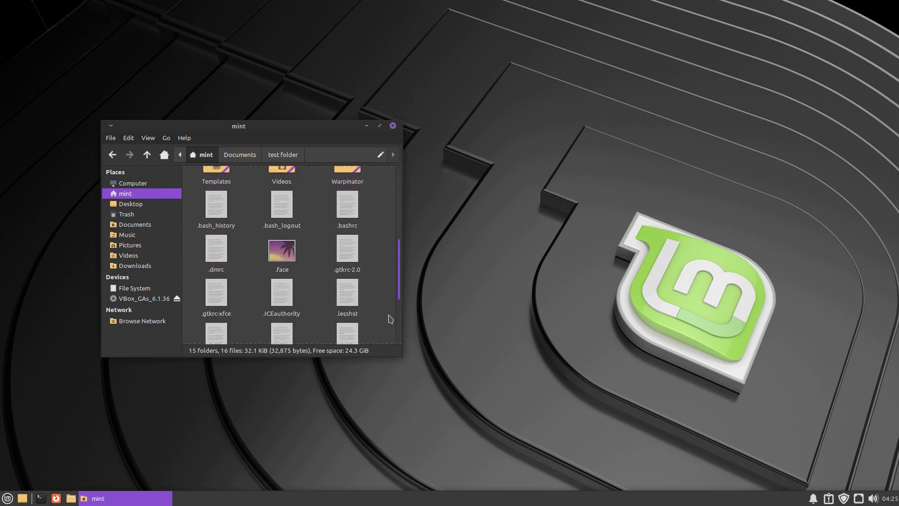
pyautogui.scroll(-5, 391, 319)
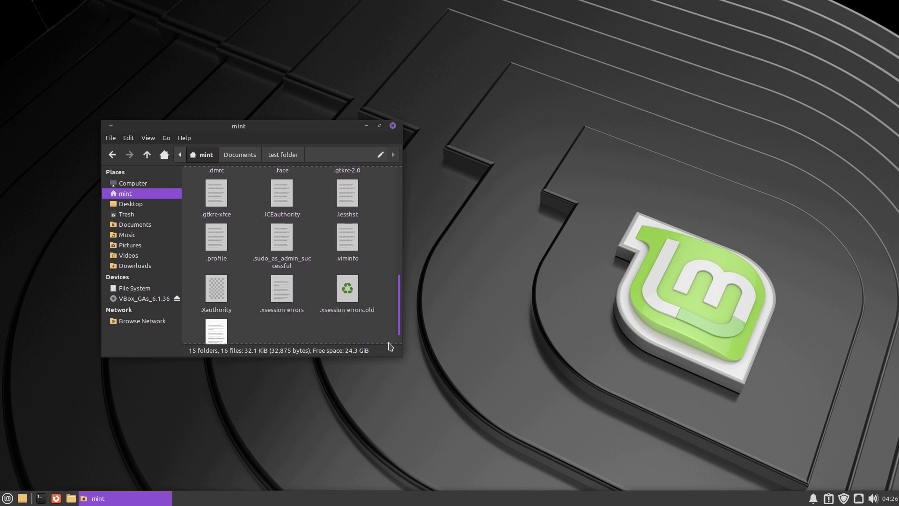
pyautogui.scroll(-1, 390, 345)
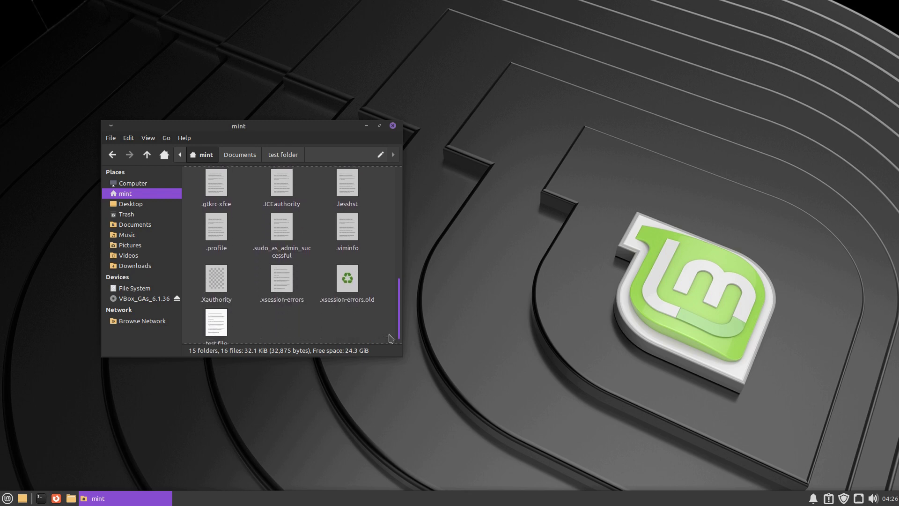
pyautogui.scroll(-1, 391, 340)
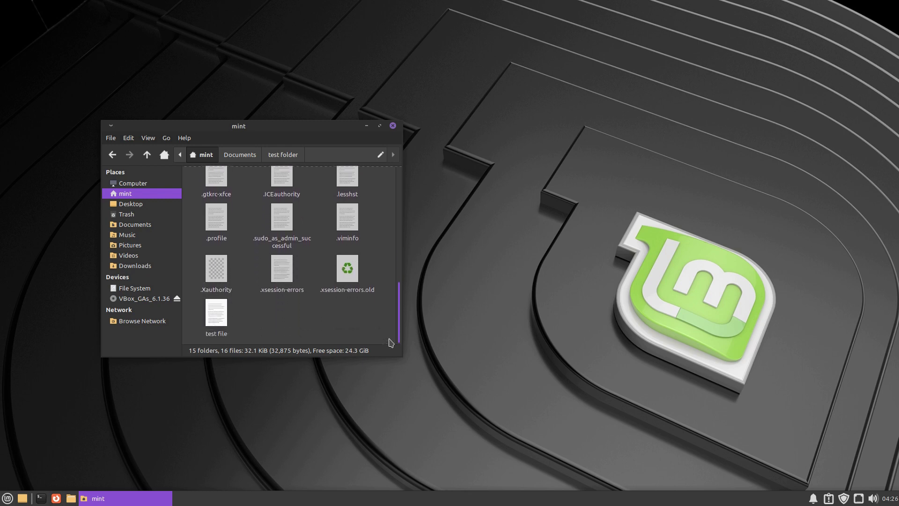
pyautogui.scroll(8, 391, 304)
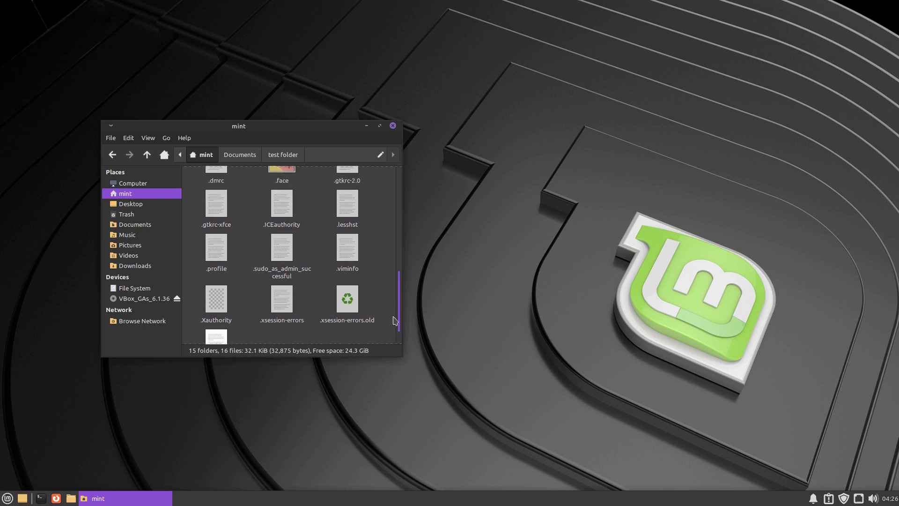
pyautogui.scroll(6, 393, 242)
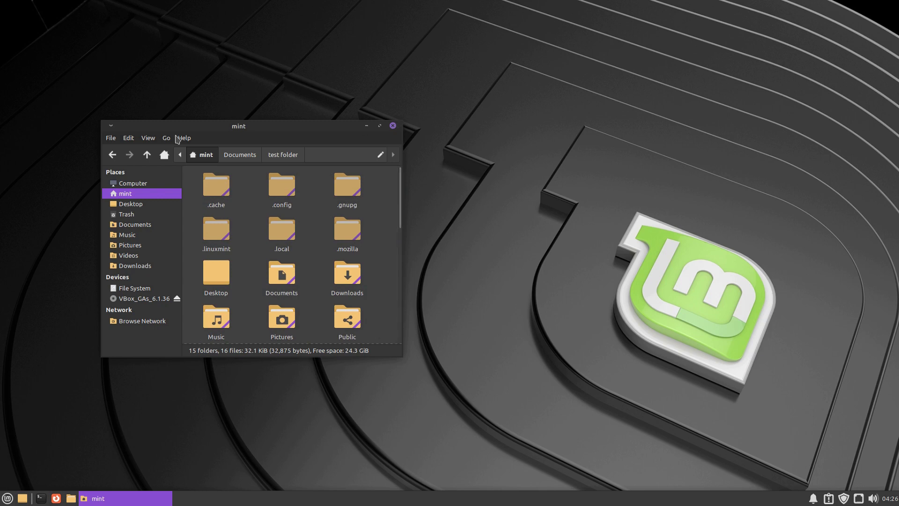
# - Turn off the display of hidden files in the home folder
pyautogui.click(167, 138)
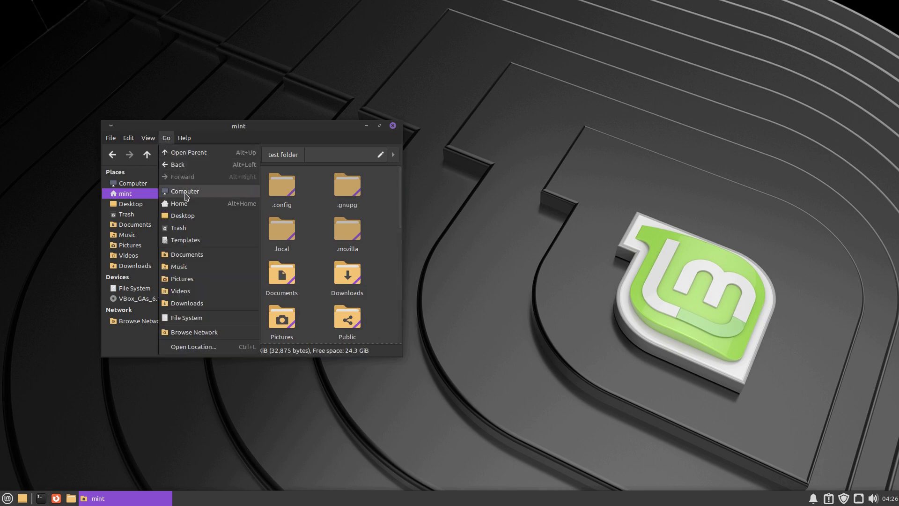
pyautogui.moveTo(148, 137)
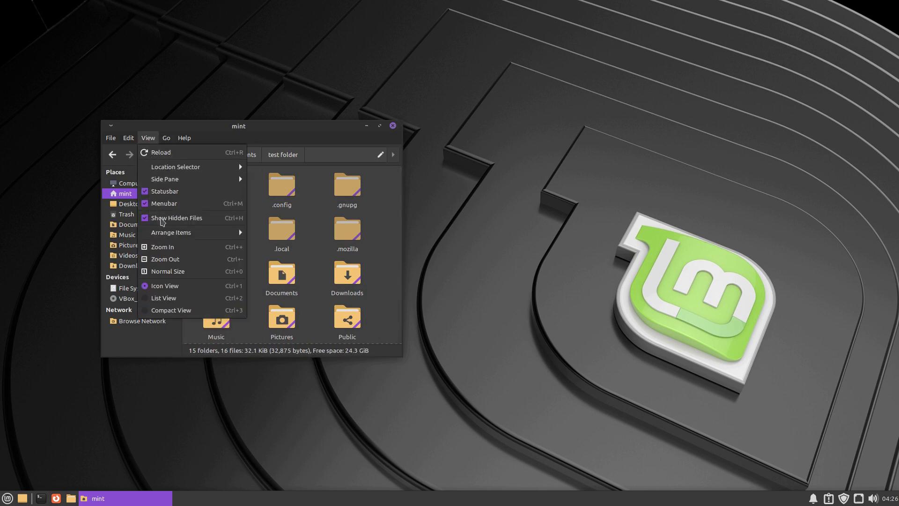
pyautogui.click(165, 220)
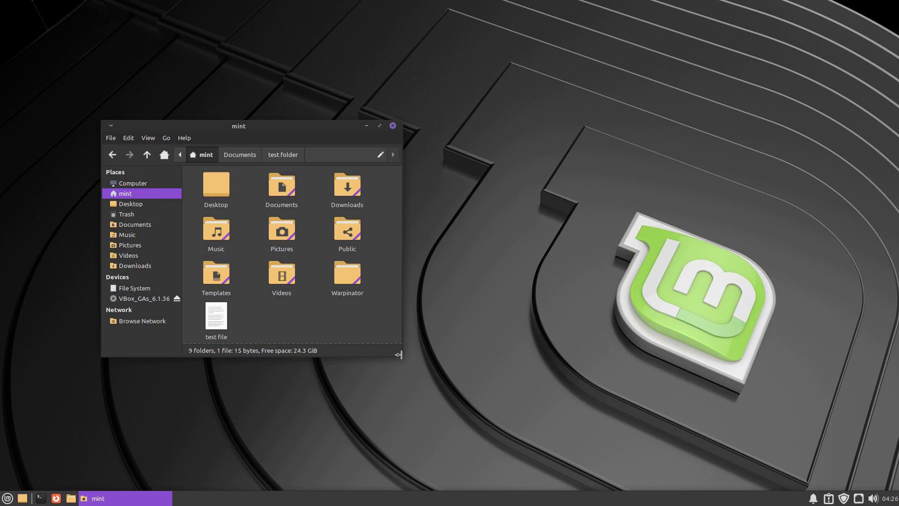
# - Enlarge the home folder window in width and height, and move it to the upper middle of the desktop
pyautogui.moveTo(399, 354); pyautogui.dragTo(521, 354)
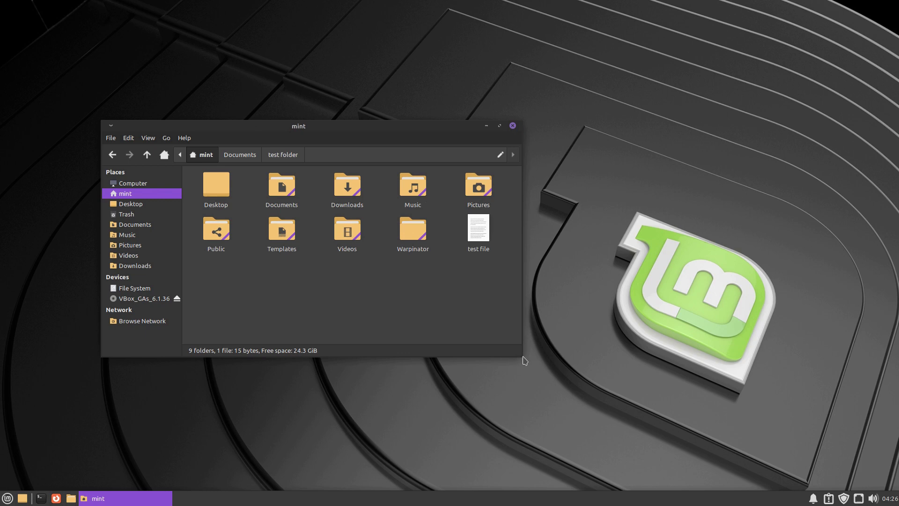
pyautogui.moveTo(519, 353); pyautogui.dragTo(659, 458)
pyautogui.moveTo(415, 127); pyautogui.dragTo(488, 51)
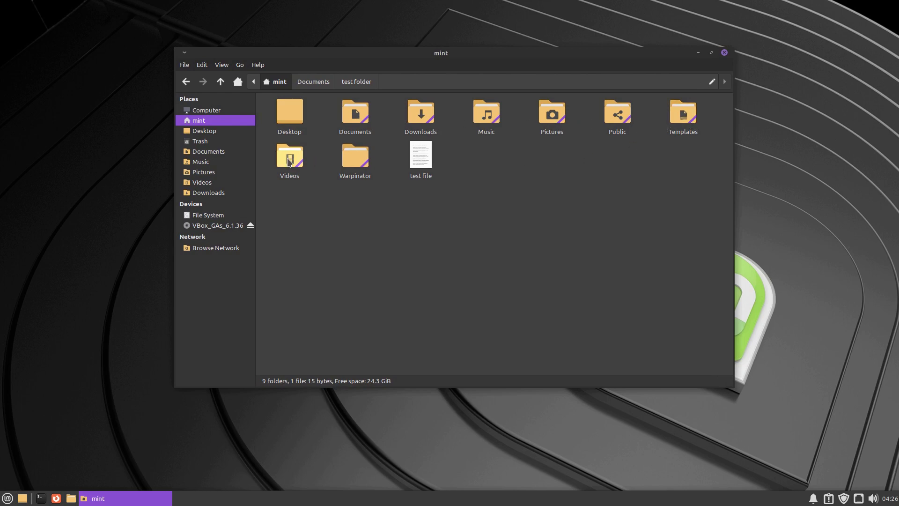
# - Zoom the home folder's icons in by two levels and zoom them back out by two levels
pyautogui.click(223, 66)
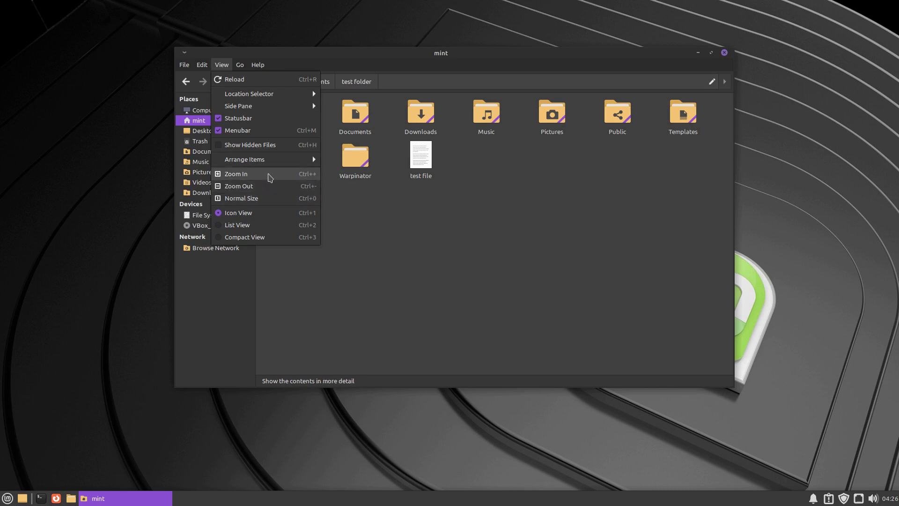
pyautogui.click(270, 174)
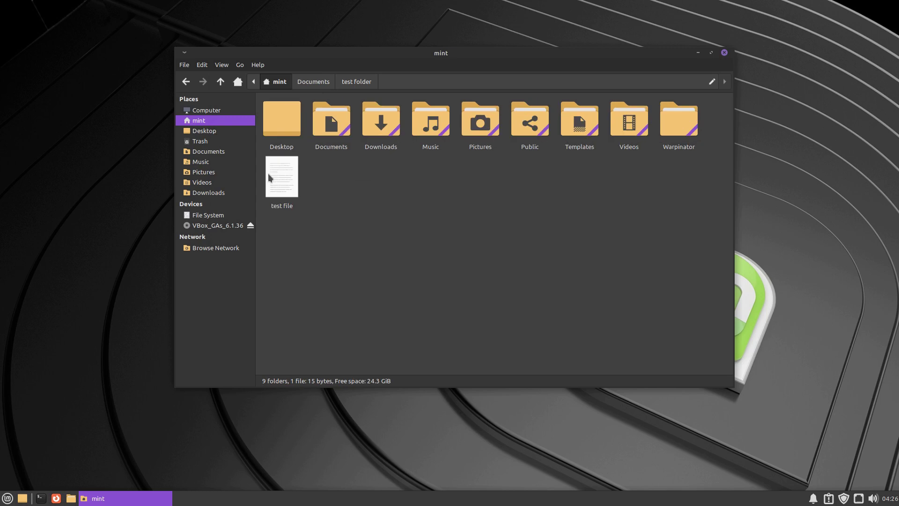
pyautogui.click(222, 66)
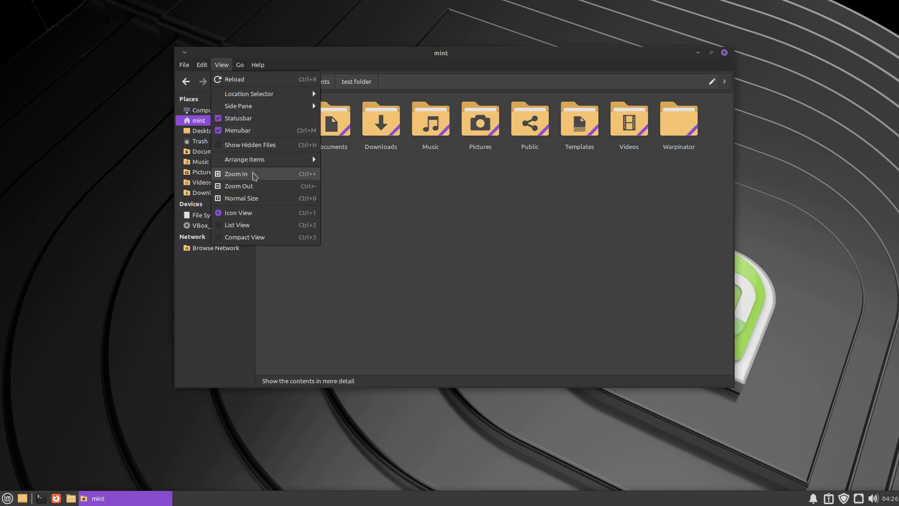
pyautogui.click(235, 174)
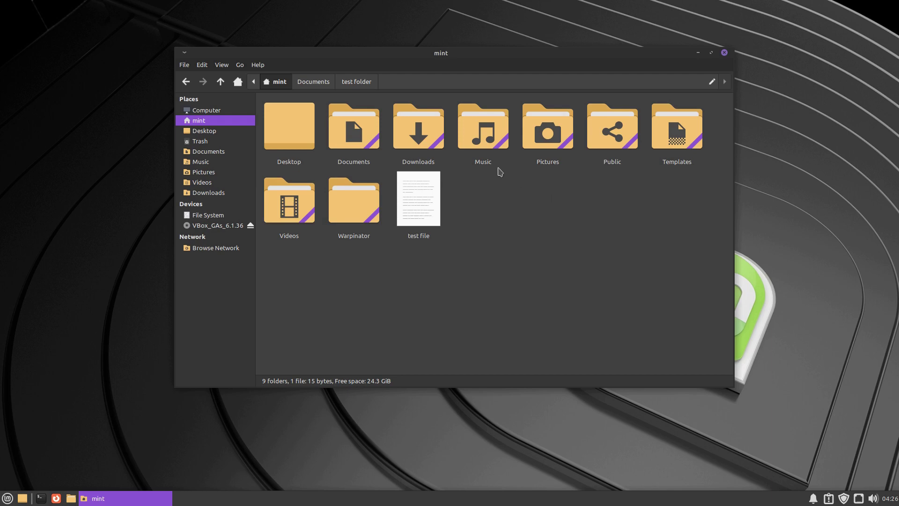
pyautogui.click(222, 65)
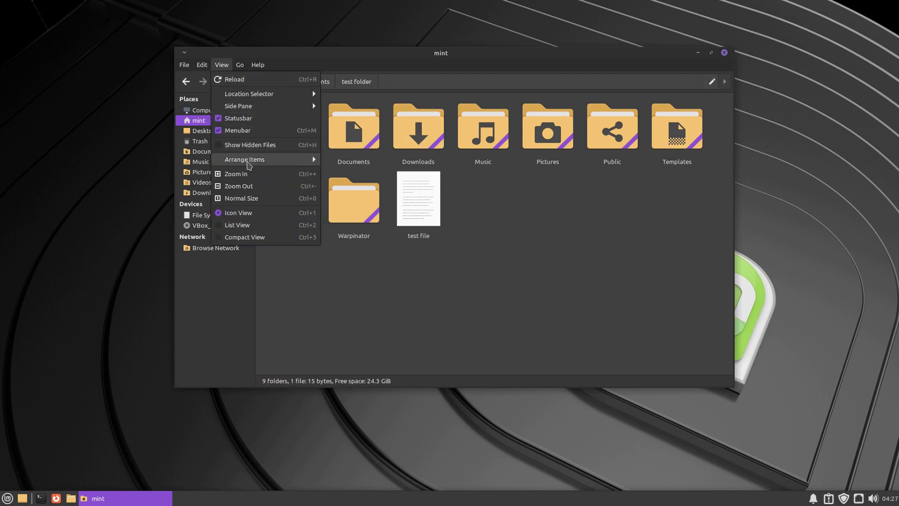
pyautogui.click(239, 185)
pyautogui.click(222, 65)
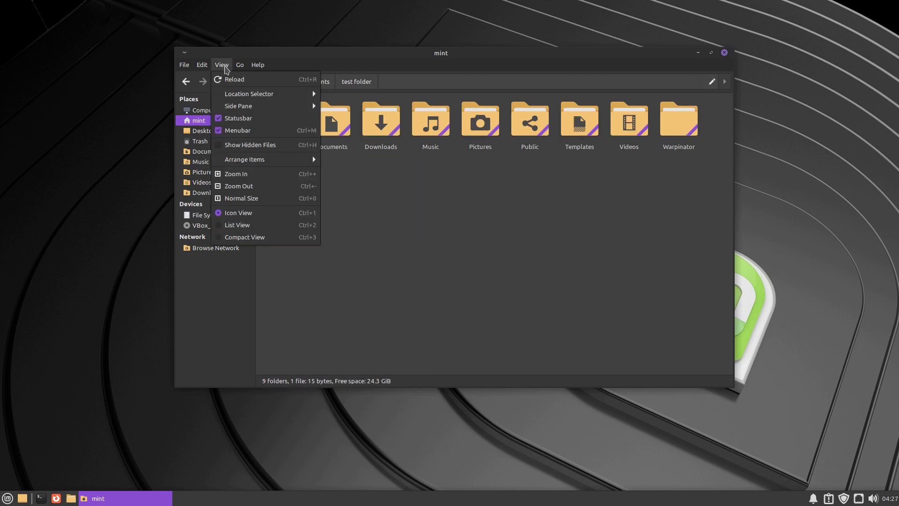
pyautogui.click(239, 185)
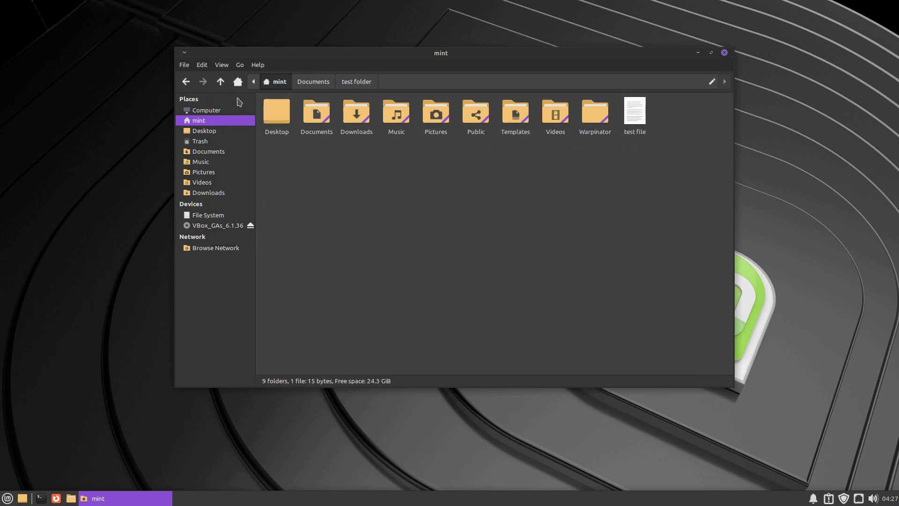
pyautogui.click(240, 67)
pyautogui.click(240, 68)
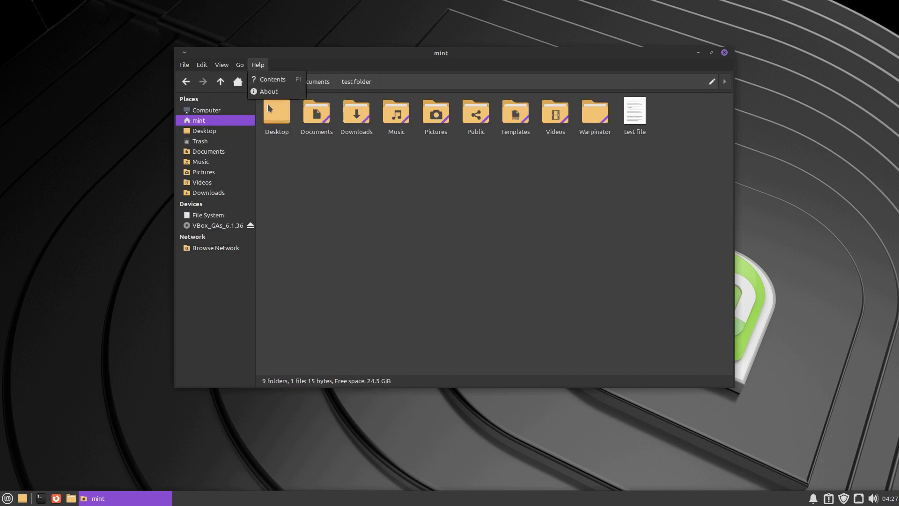
pyautogui.click(241, 66)
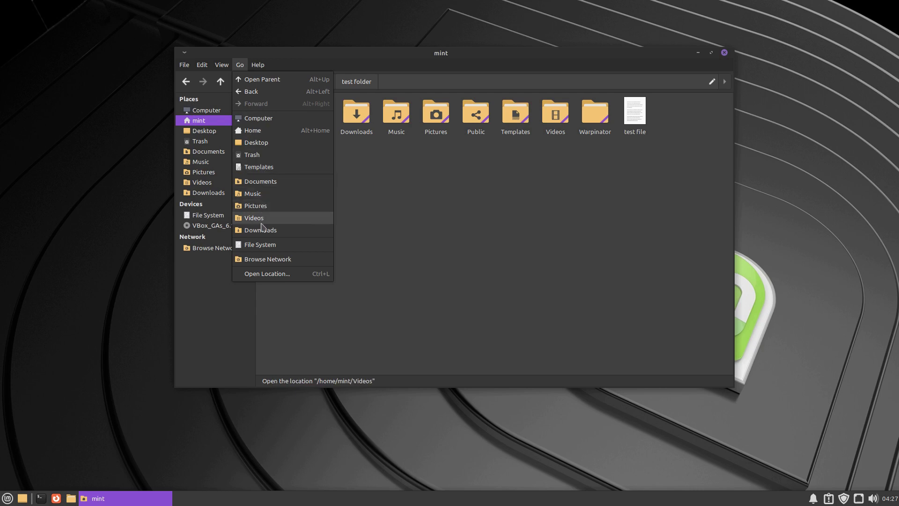
pyautogui.click(243, 64)
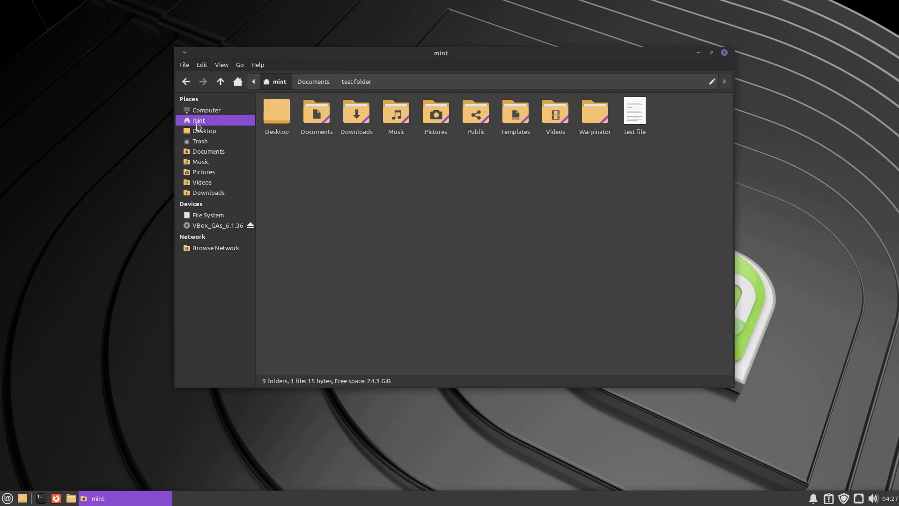
# - Open the Documents folder and add a shortcut to test folder in the side pane
pyautogui.doubleClick(321, 116)
pyautogui.moveTo(280, 113); pyautogui.dragTo(221, 206)
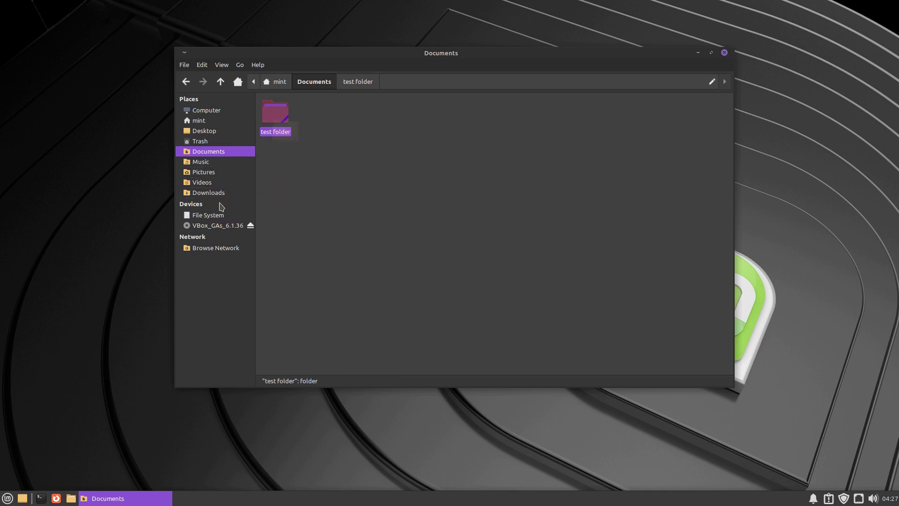
pyautogui.rightClick(275, 120)
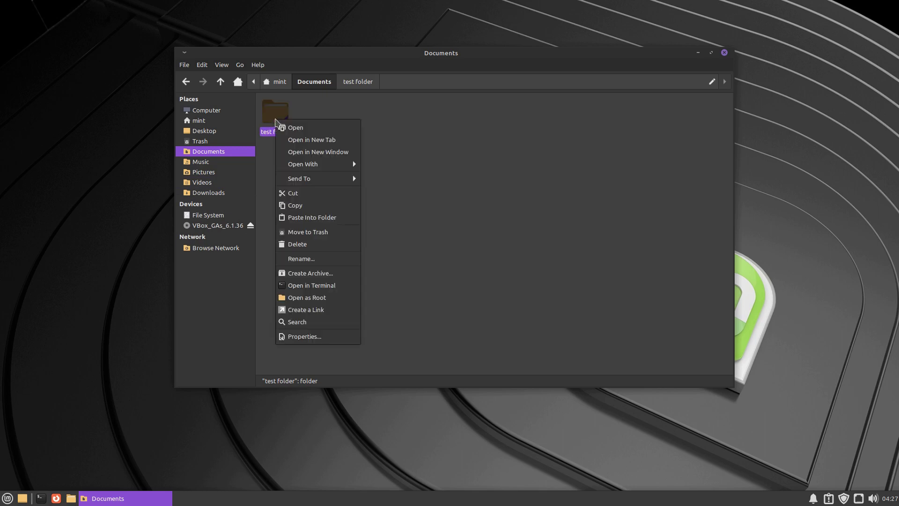
pyautogui.moveTo(302, 183)
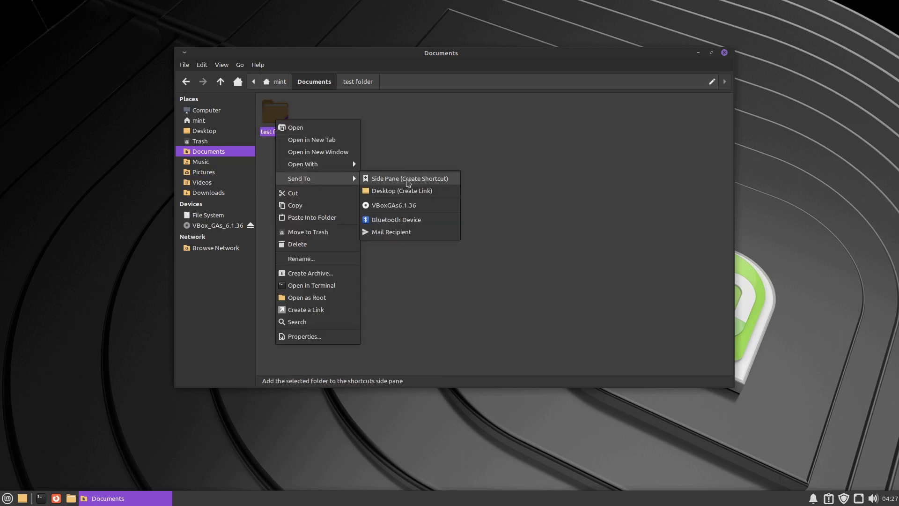
pyautogui.click(408, 183)
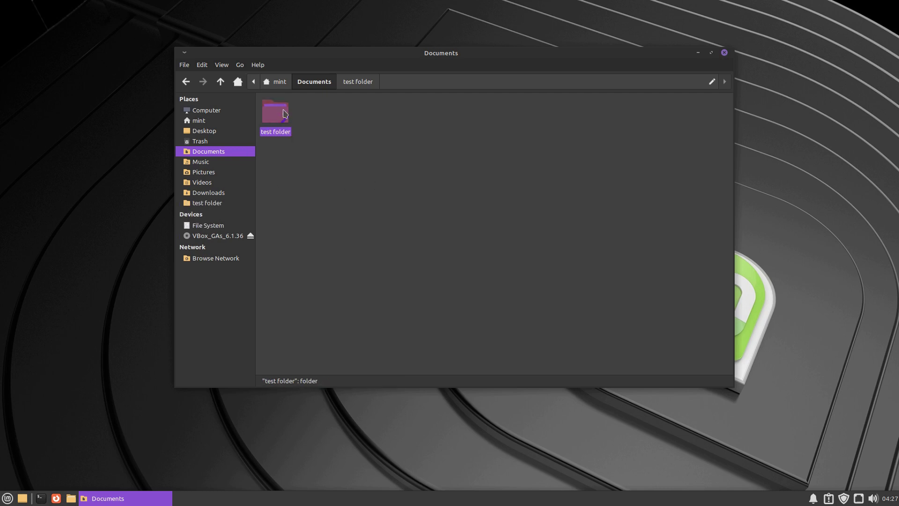
# - Remove the test folder shortcut from the side pane and clear the selection
pyautogui.rightClick(203, 207)
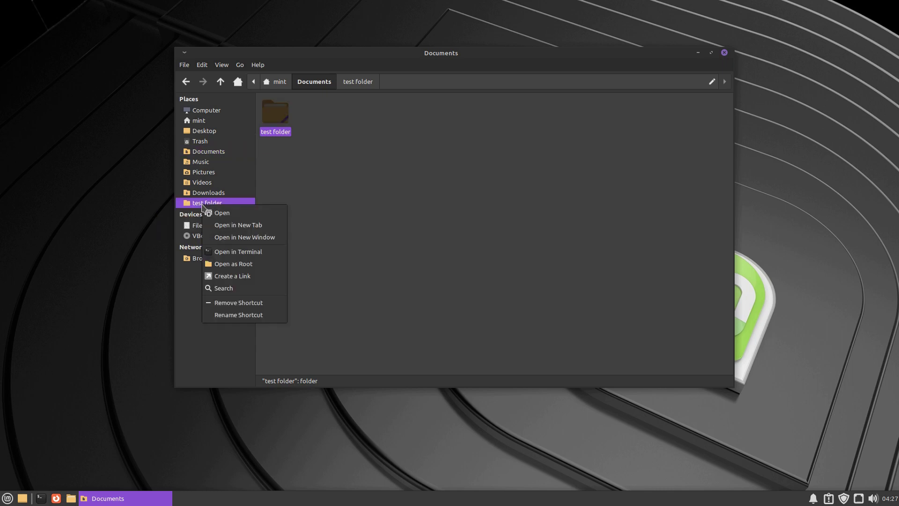
pyautogui.click(254, 303)
pyautogui.click(342, 167)
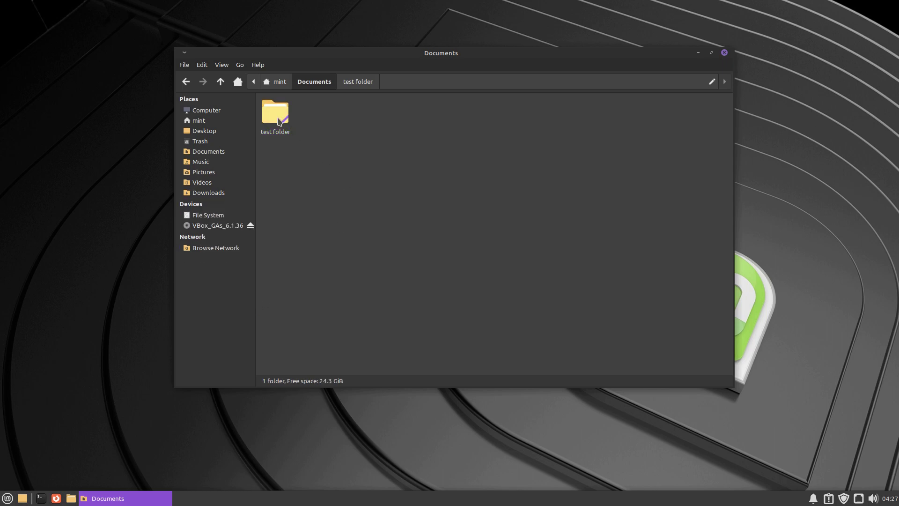
# - Rename test folder in Documents to "test 1" and go back to the home folder
pyautogui.click(279, 121)
pyautogui.rightClick(275, 117)
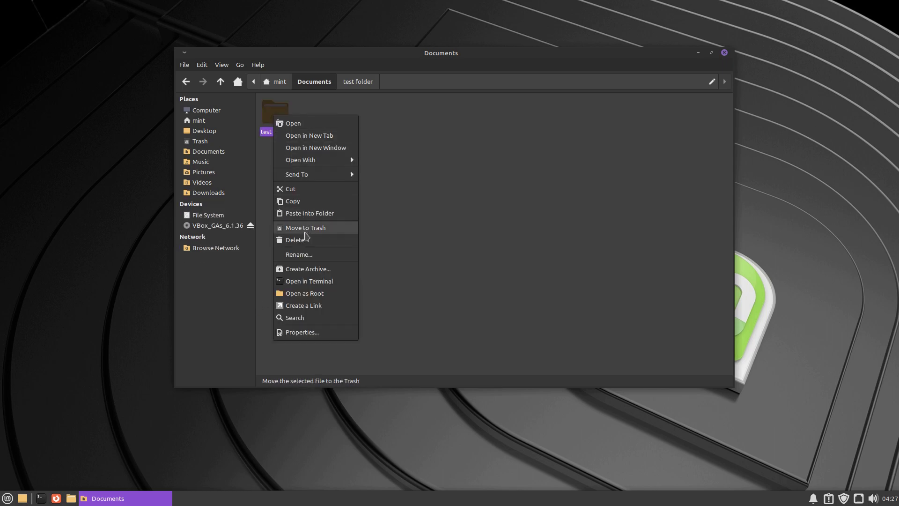
pyautogui.click(300, 254)
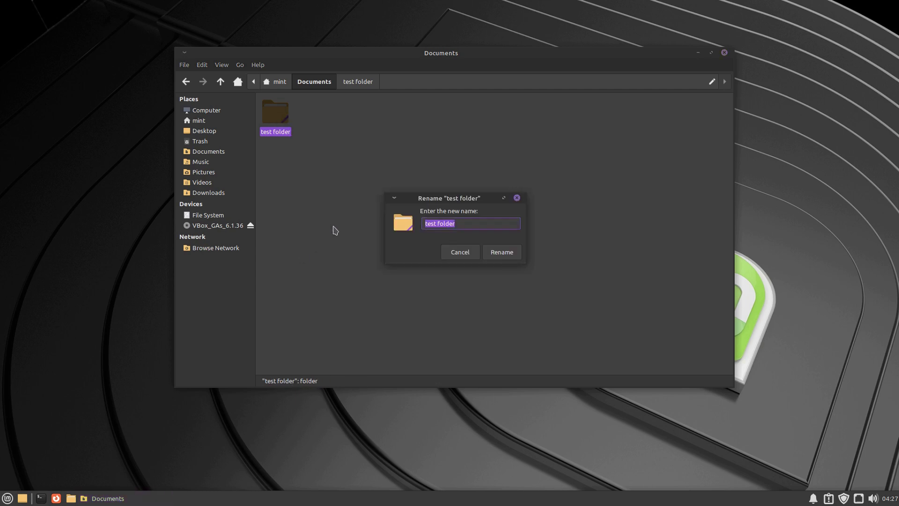
pyautogui.click(482, 221)
pyautogui.press('BackSpace')
pyautogui.write('1')
pyautogui.press('Return')
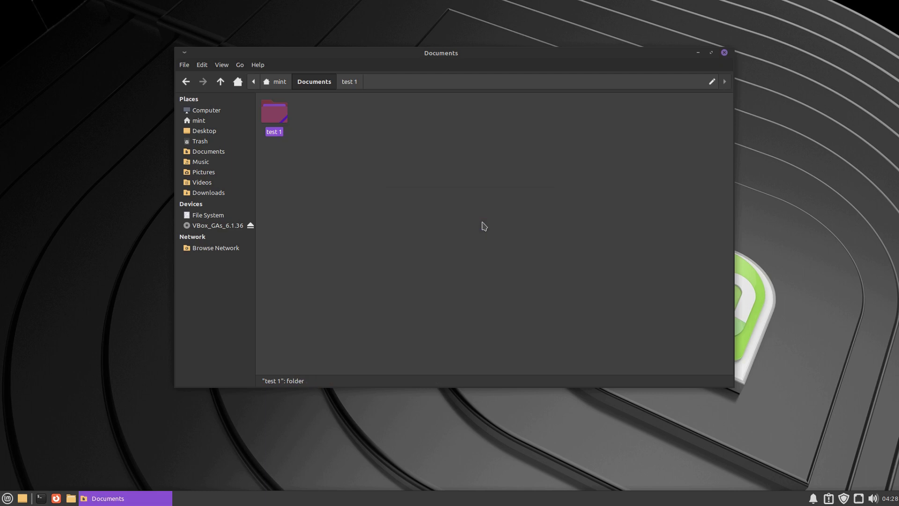
pyautogui.click(272, 200)
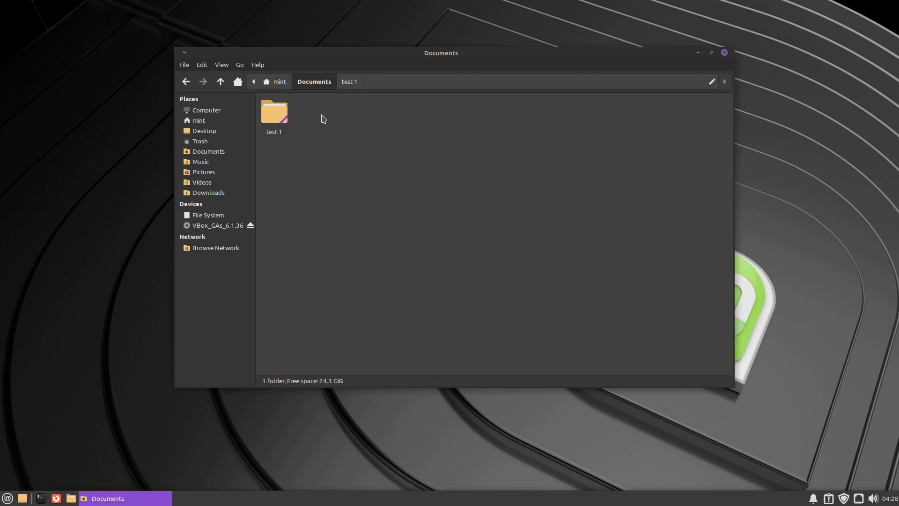
pyautogui.click(270, 83)
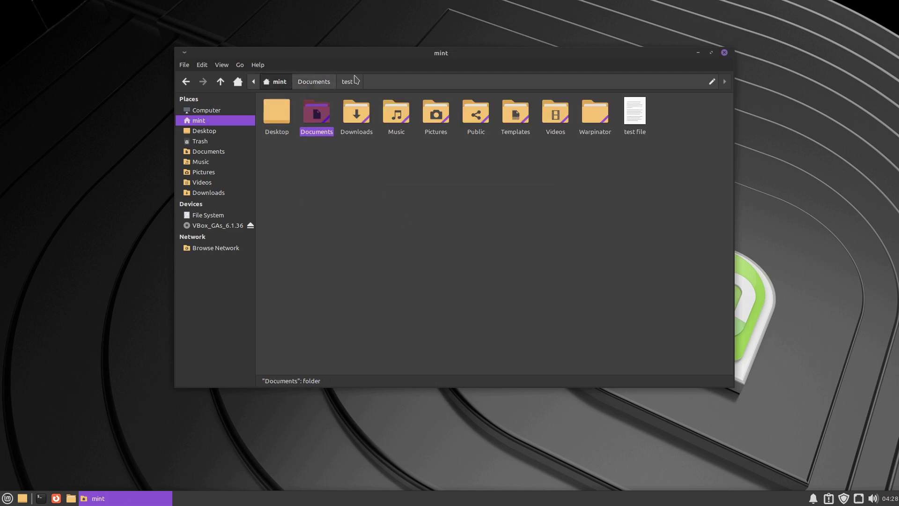
# - Check the window's options, minimize and restore the home folder window, and maximize it and return it to its normal size
pyautogui.click(185, 54)
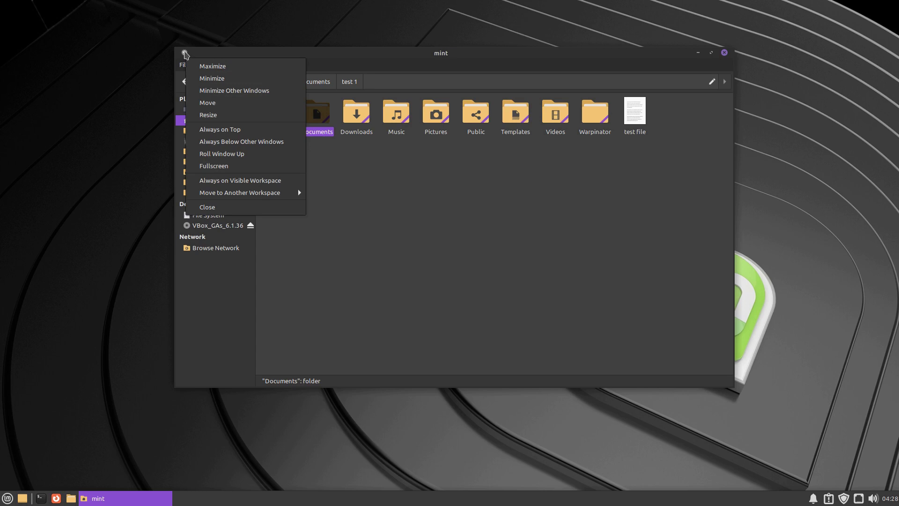
pyautogui.click(185, 55)
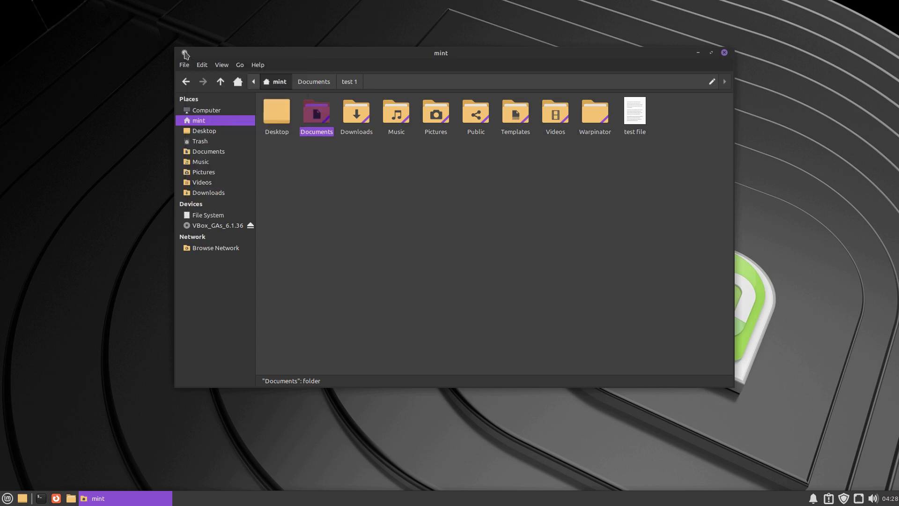
pyautogui.click(700, 54)
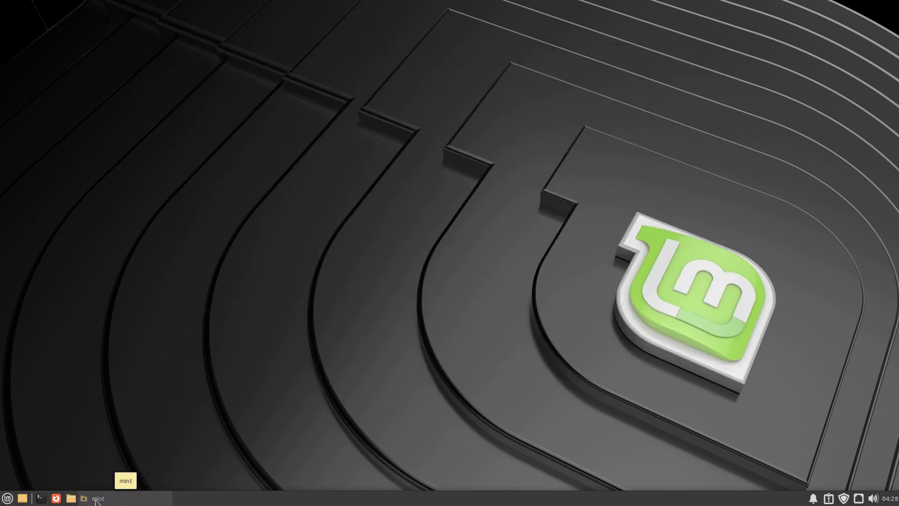
pyautogui.click(124, 499)
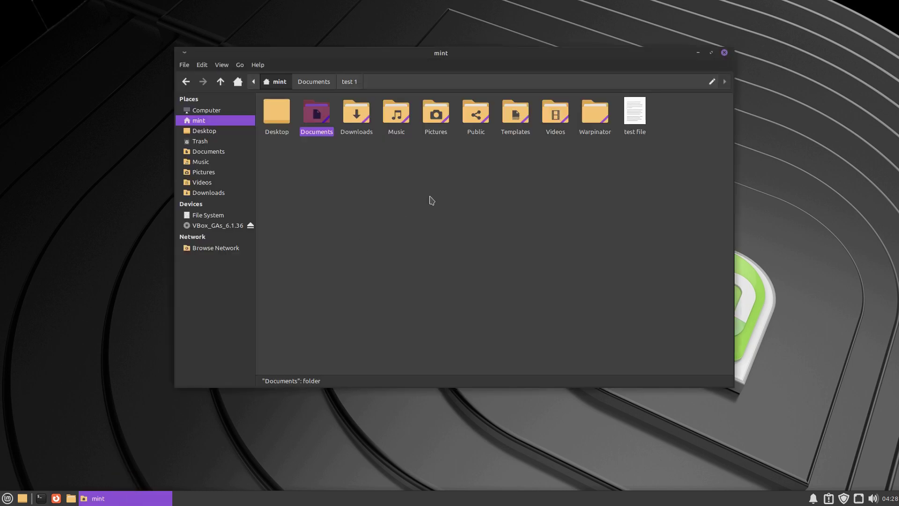
pyautogui.click(711, 54)
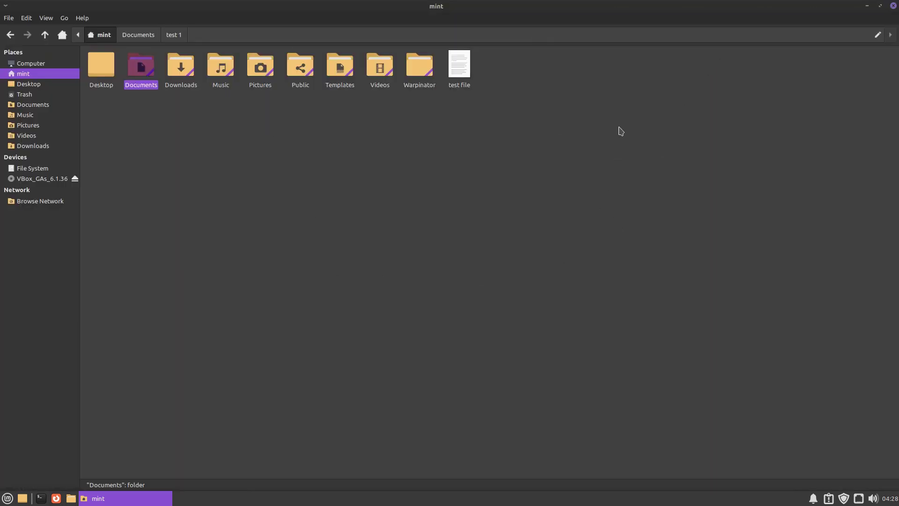
pyautogui.click(879, 6)
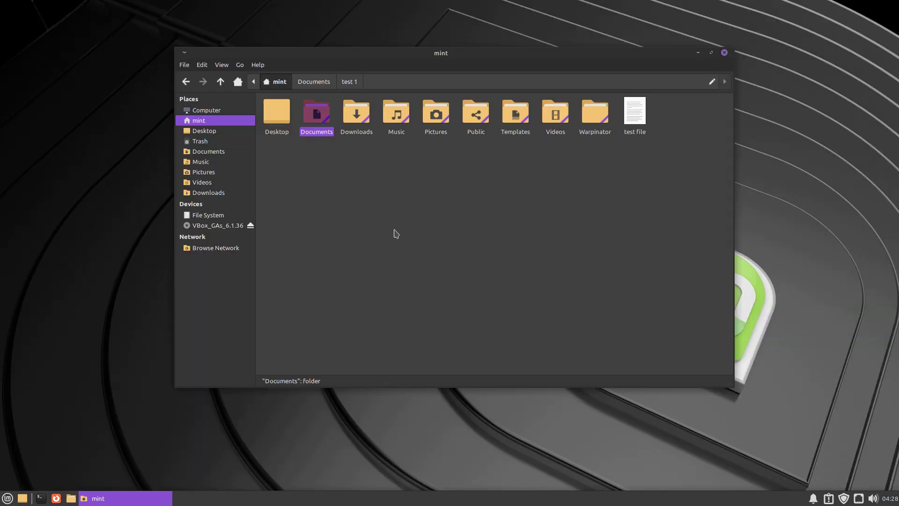
# - Replace the file window with three new home folder windows and move the front one so it overlaps the other two
pyautogui.click(725, 53)
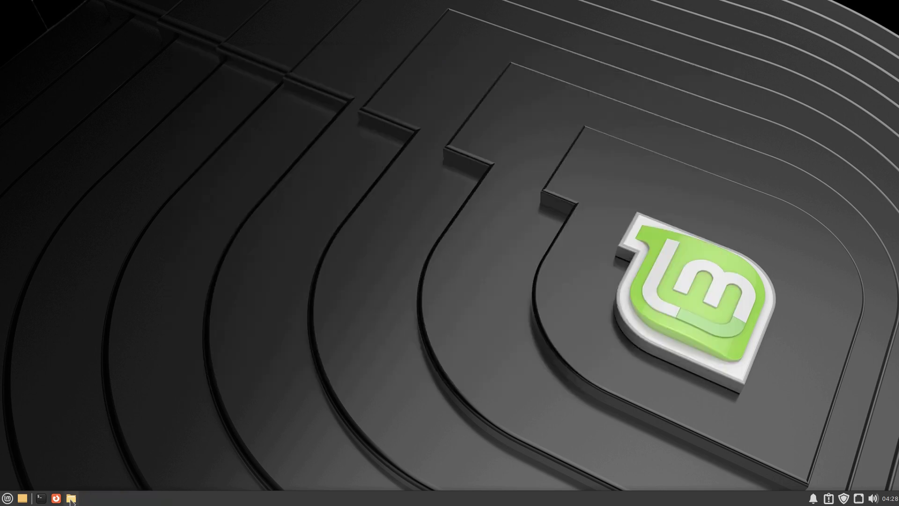
pyautogui.click(72, 498)
pyautogui.click(73, 499)
pyautogui.click(74, 500)
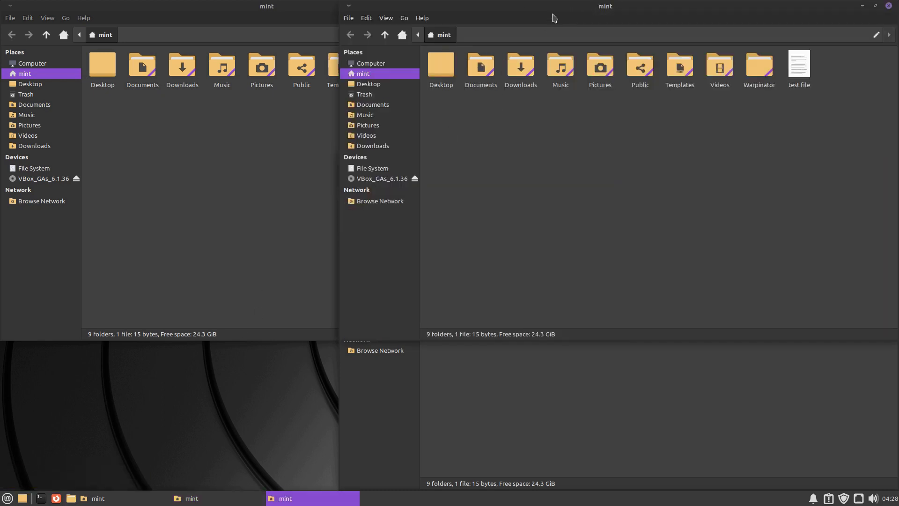
pyautogui.moveTo(526, 10); pyautogui.dragTo(391, 52)
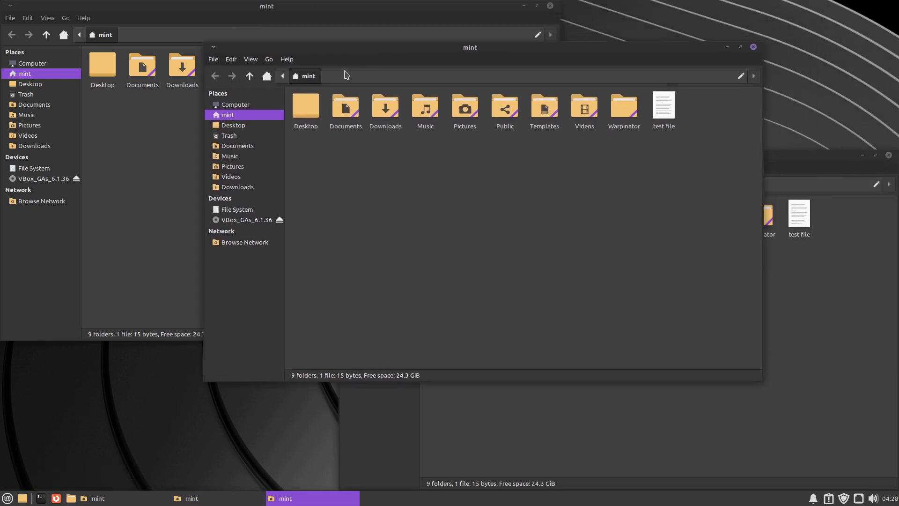
# - Show the desktop by minimizing all windows and close two of the three home folder windows
pyautogui.click(22, 498)
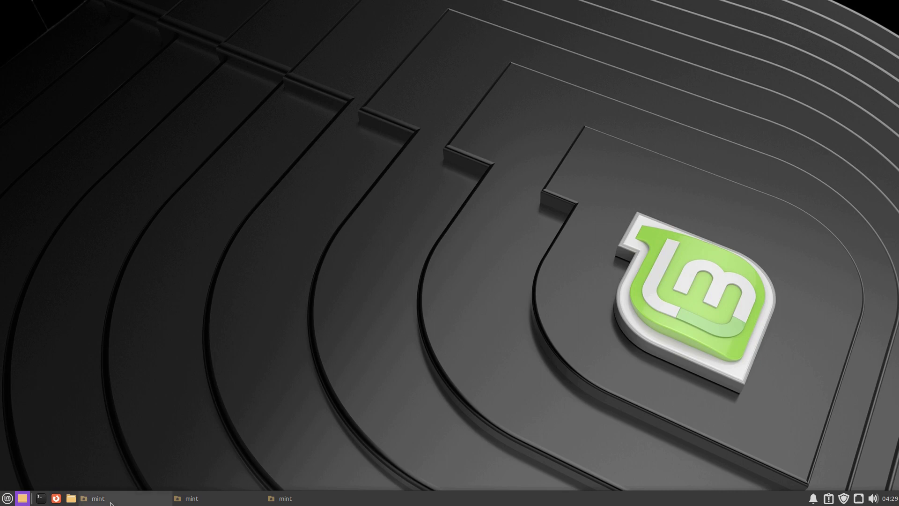
pyautogui.rightClick(305, 500)
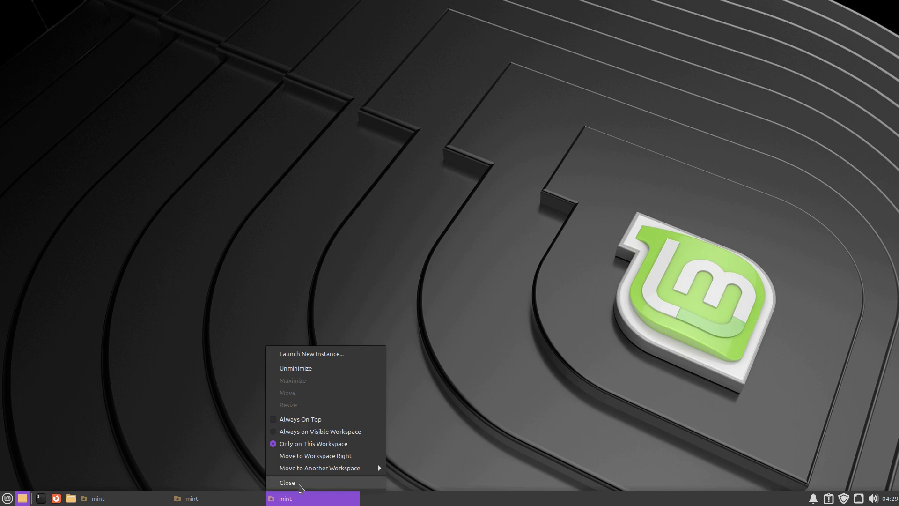
pyautogui.click(300, 488)
pyautogui.rightClick(246, 500)
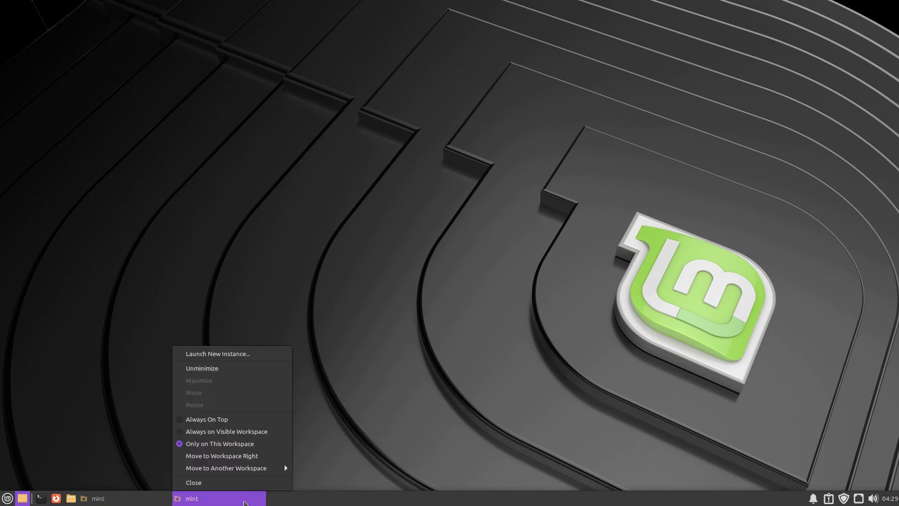
pyautogui.click(238, 482)
# - Restore the remaining home folder window, move it to the middle of the desktop and close it
pyautogui.click(122, 498)
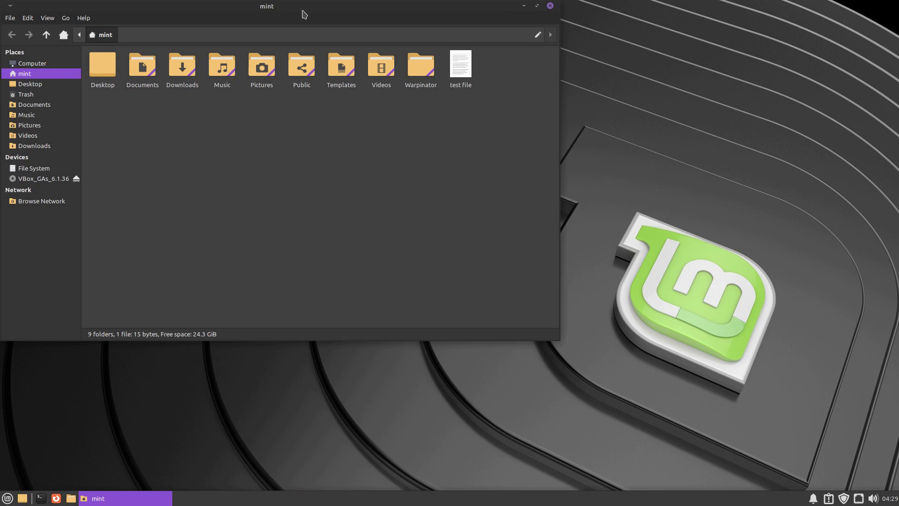
pyautogui.moveTo(303, 10); pyautogui.dragTo(485, 74)
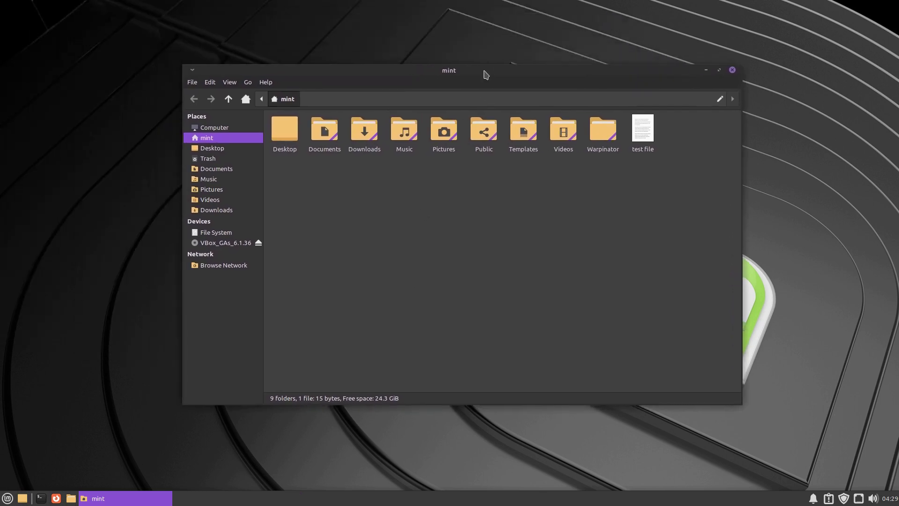
pyautogui.click(732, 70)
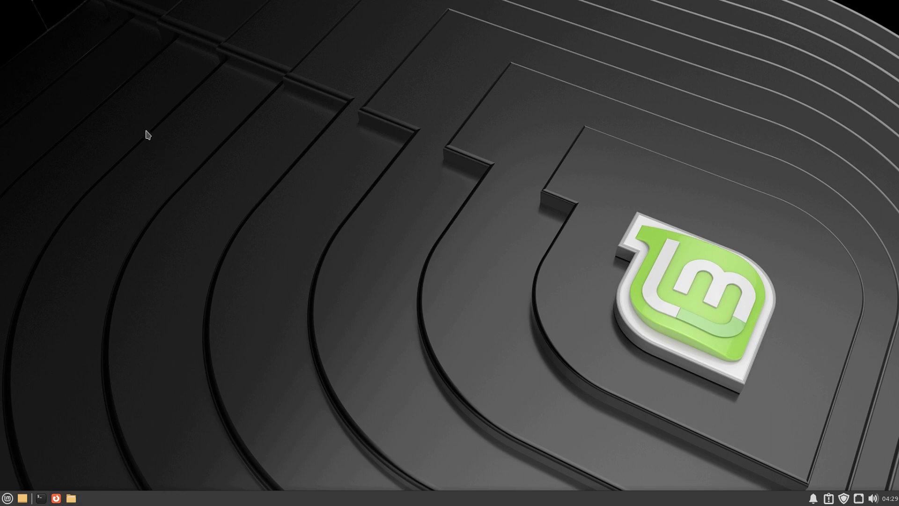
# - Open the desktop settings and enable the Home and Trash default icons on the desktop
pyautogui.rightClick(346, 95)
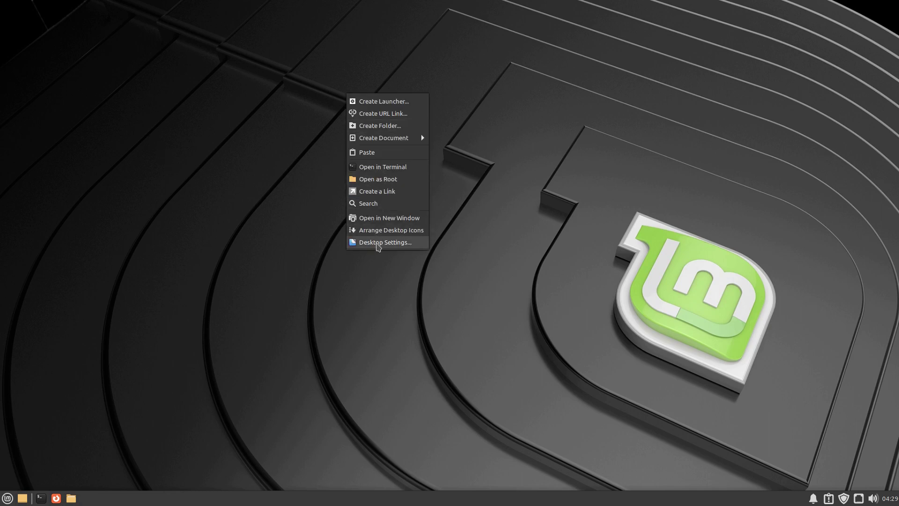
pyautogui.click(378, 243)
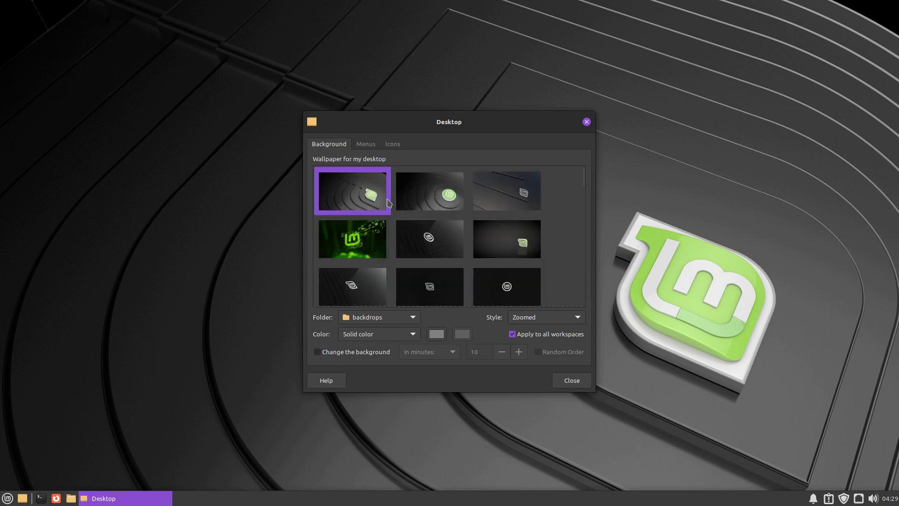
pyautogui.click(369, 147)
pyautogui.click(391, 146)
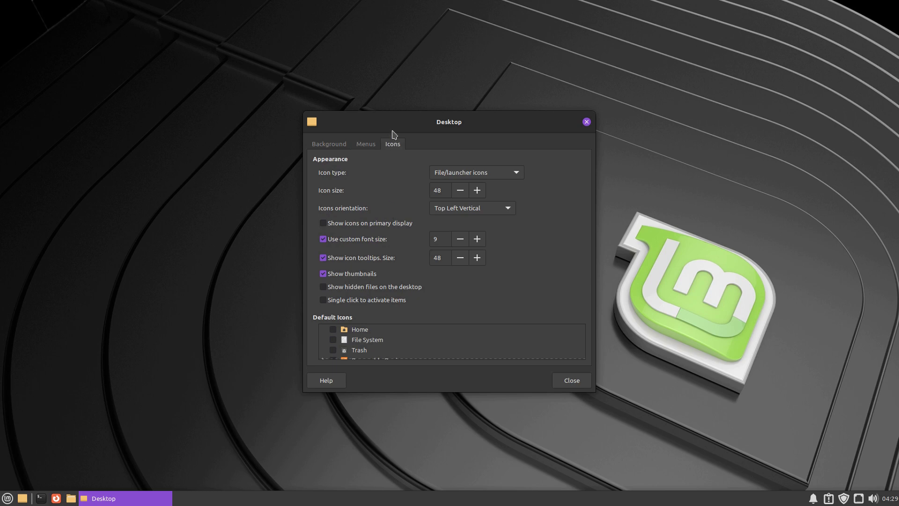
pyautogui.scroll(-1, 520, 355)
pyautogui.scroll(1, 440, 346)
pyautogui.click(333, 330)
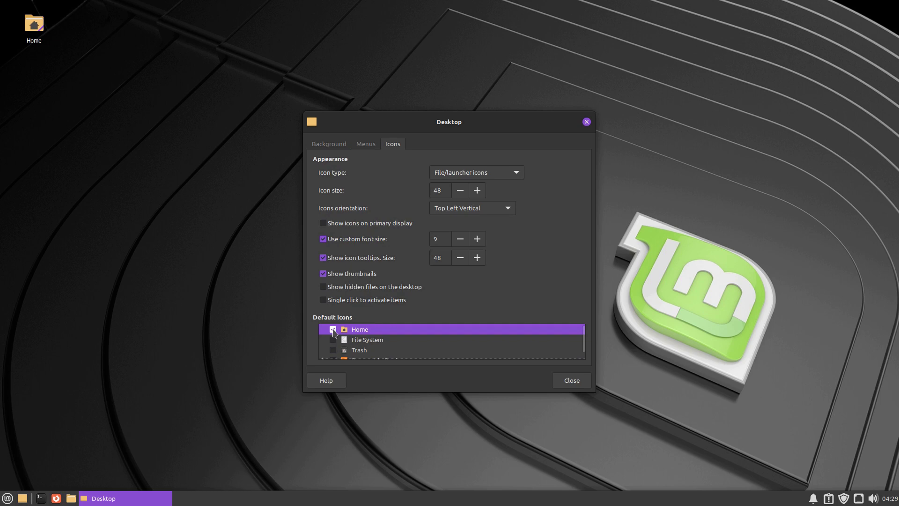
pyautogui.moveTo(37, 28)
pyautogui.click(333, 350)
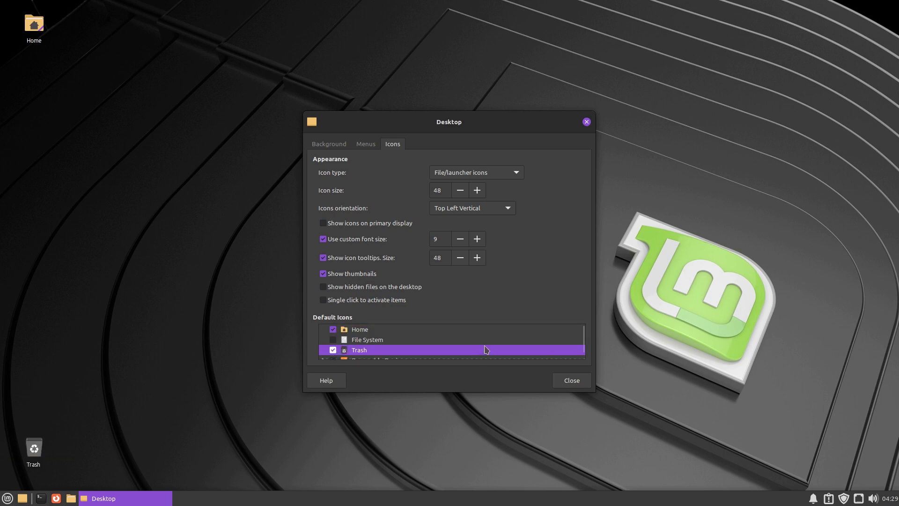
# - Enable the Removable Devices desktop icons, check the device types included, and close the desktop settings
pyautogui.scroll(-1, 441, 343)
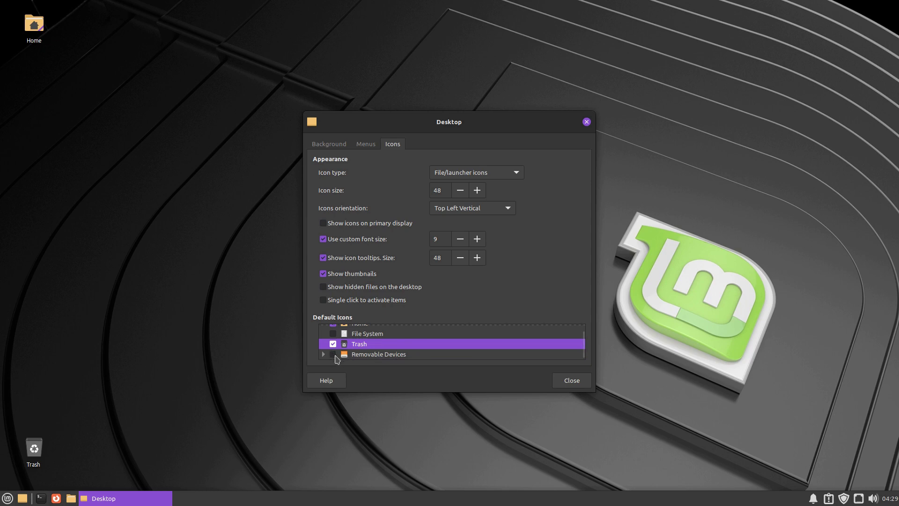
pyautogui.click(334, 354)
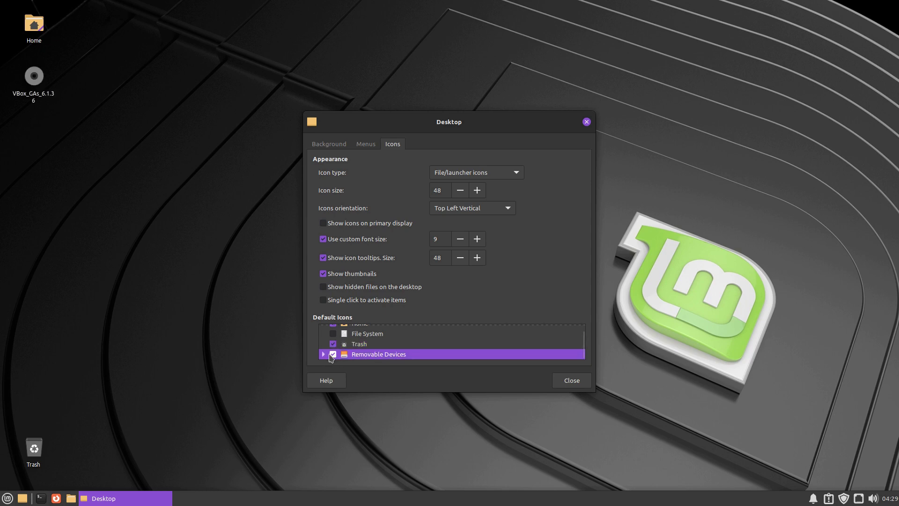
pyautogui.click(324, 355)
pyautogui.scroll(-1, 354, 356)
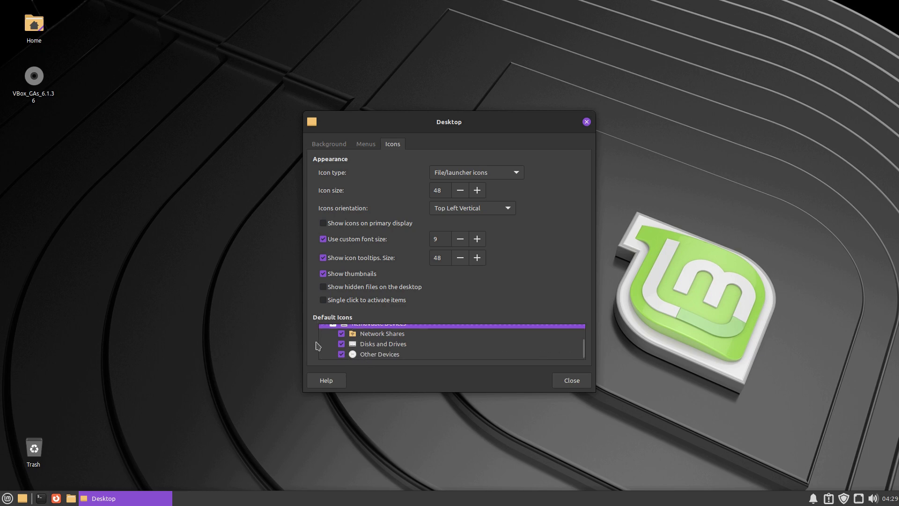
pyautogui.scroll(1, 377, 345)
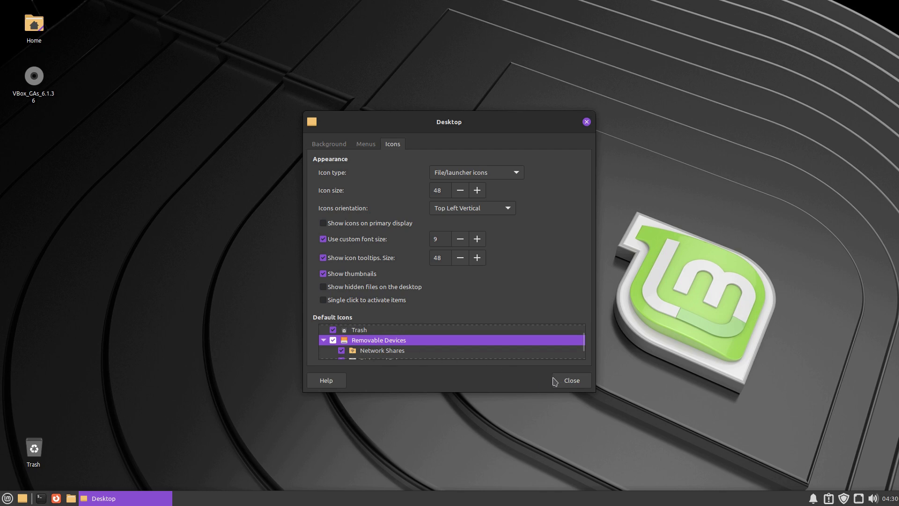
pyautogui.click(571, 380)
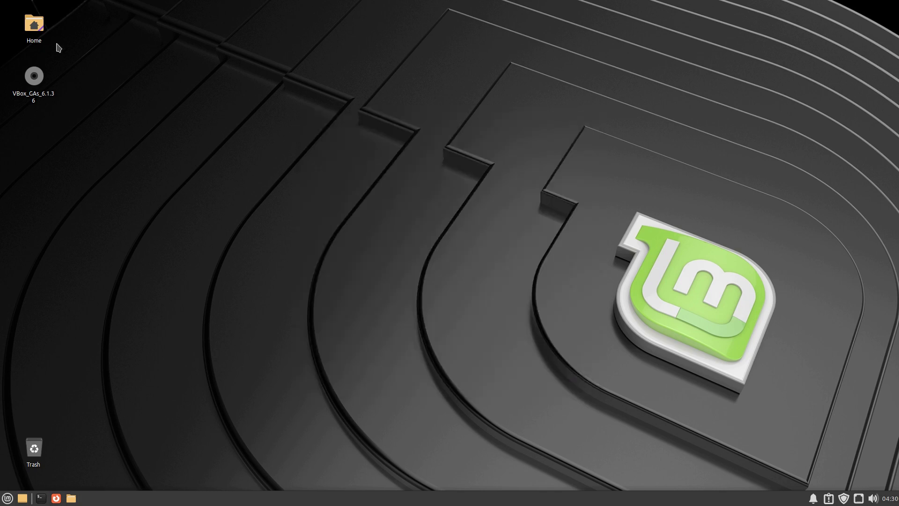